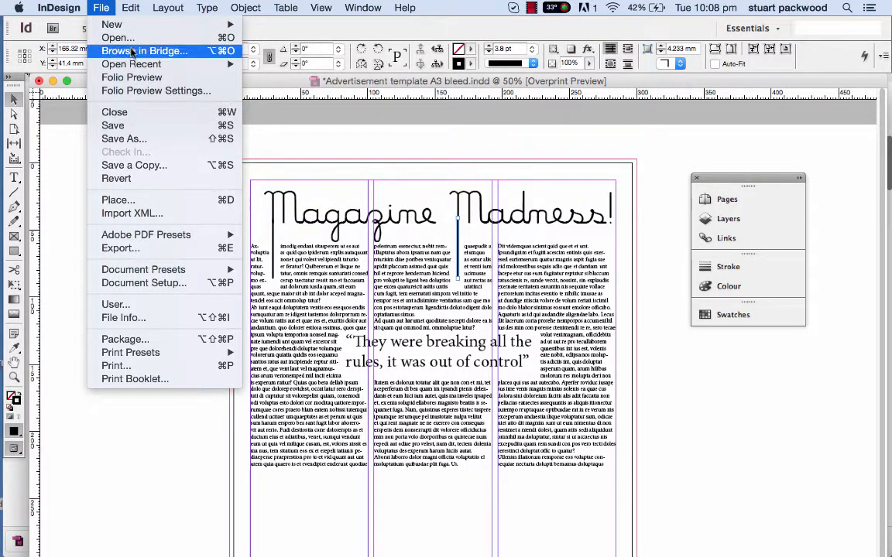
# Create a one-page A4 portrait print document with facing pages, one column and 12.7 mm margins
pyautogui.click(411, 153)
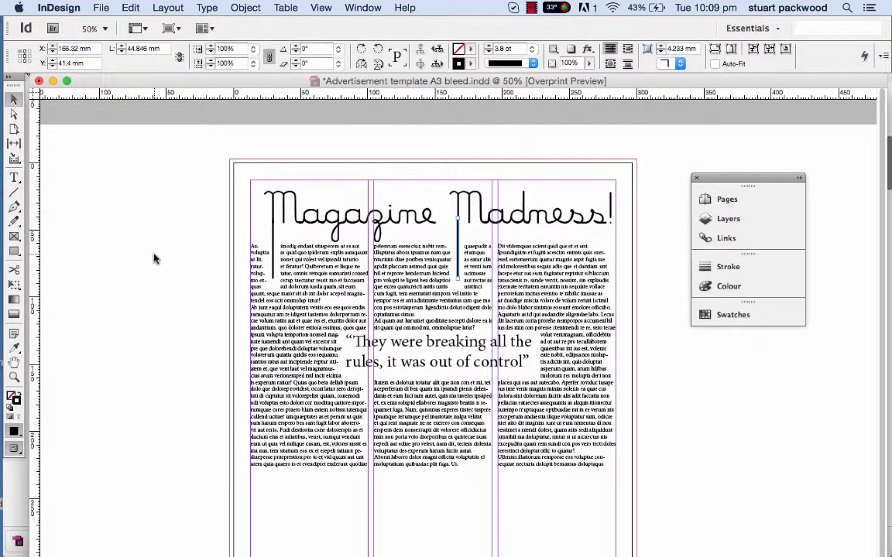
pyautogui.click(106, 10)
pyautogui.moveTo(111, 25)
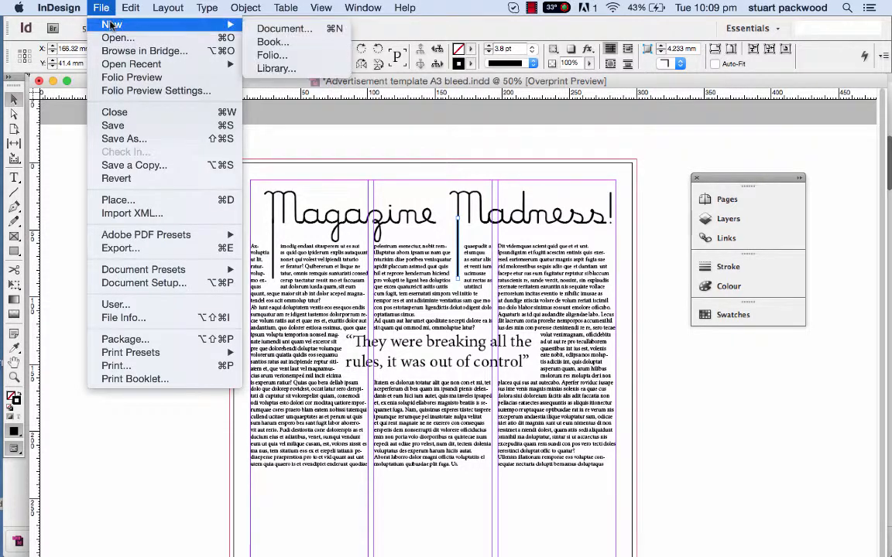
pyautogui.click(249, 29)
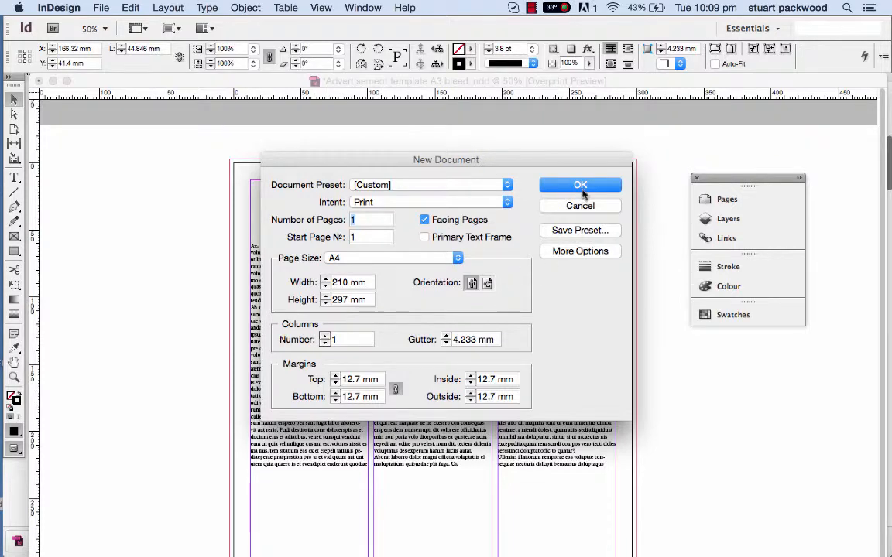
pyautogui.click(569, 189)
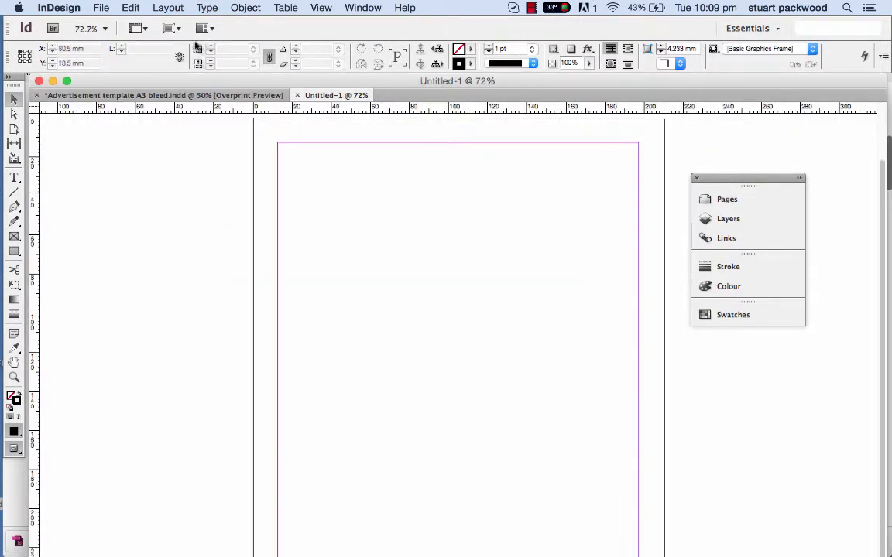
# Divide the page into three columns, keeping the 4.233 mm gutter and 12.7 mm margins
pyautogui.click(167, 7)
pyautogui.click(174, 35)
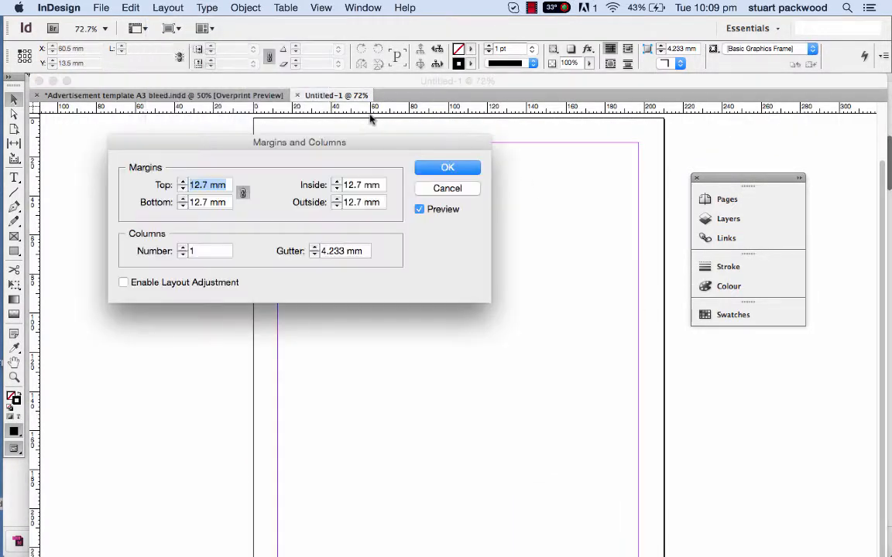
pyautogui.click(187, 245)
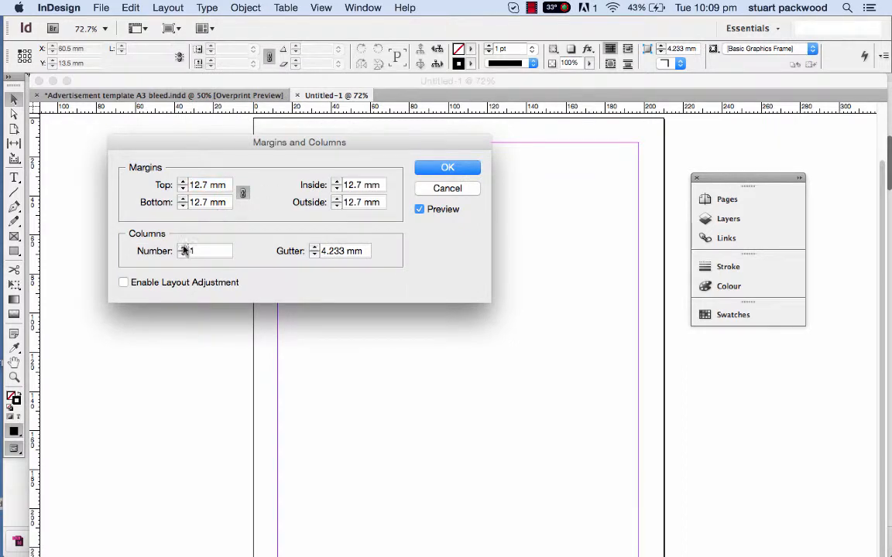
pyautogui.click(183, 247)
pyautogui.click(183, 248)
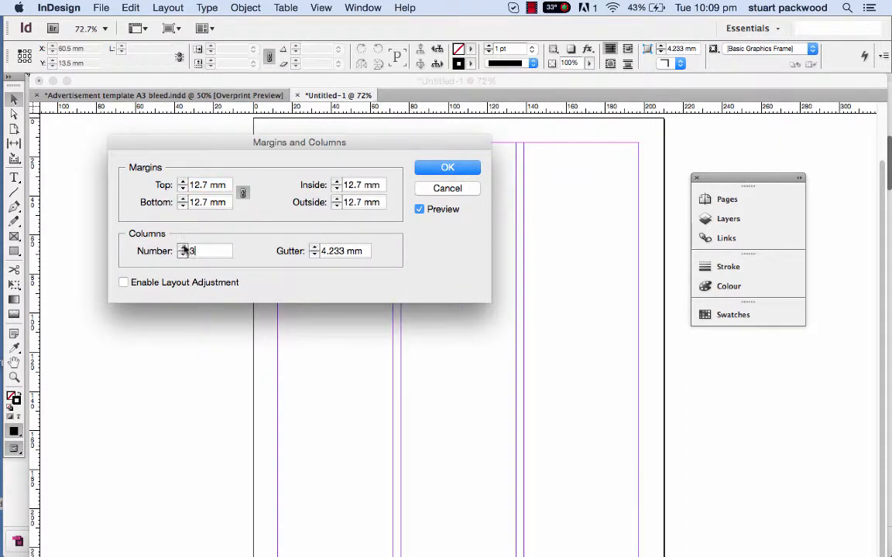
pyautogui.click(448, 168)
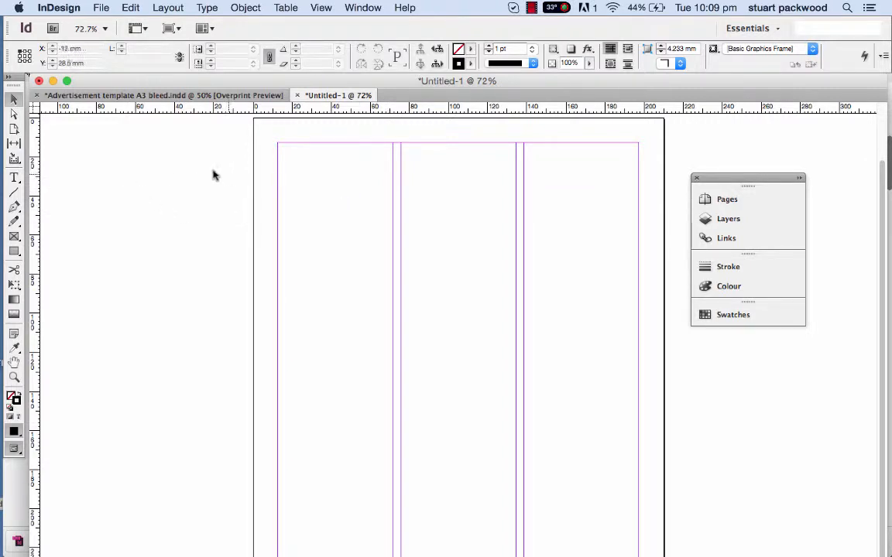
# Draw a text frame about 190 by 162 mm across the columns and fill it with placeholder text
pyautogui.click(14, 178)
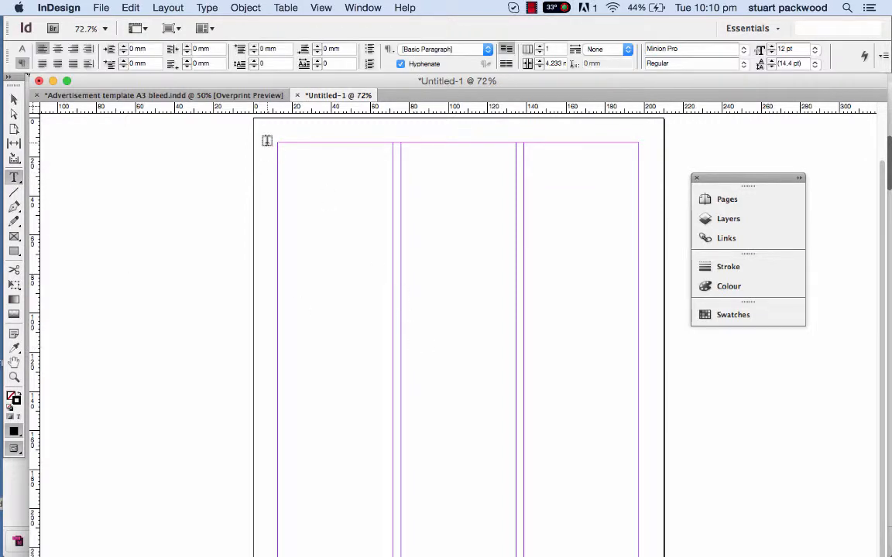
pyautogui.moveTo(278, 187); pyautogui.dragTo(650, 507)
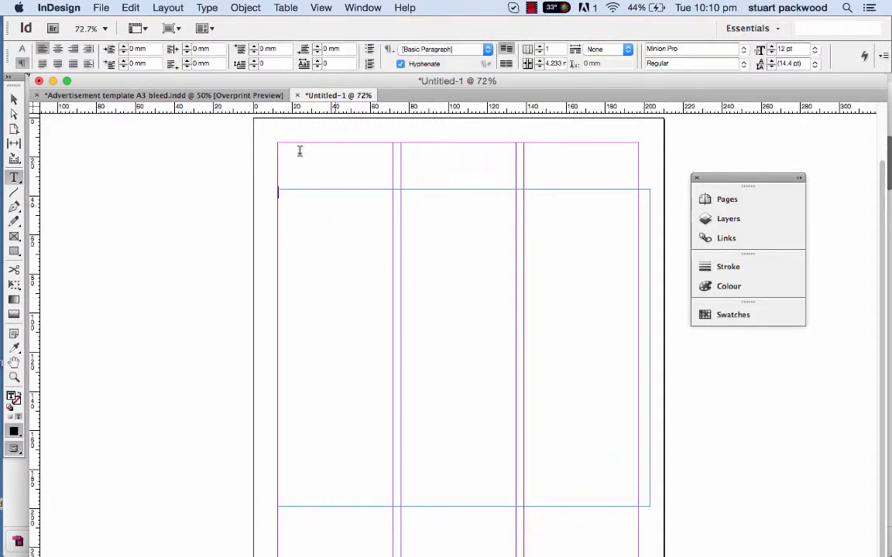
pyautogui.click(206, 7)
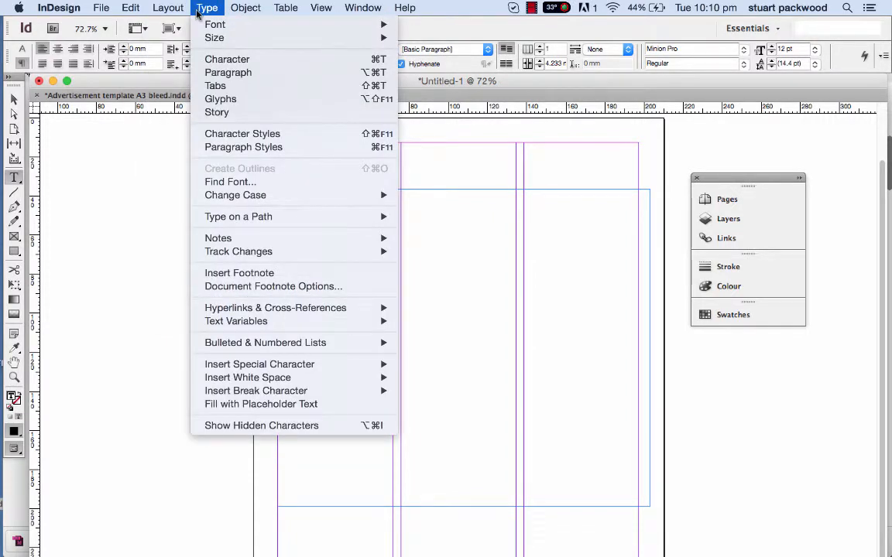
pyautogui.click(248, 404)
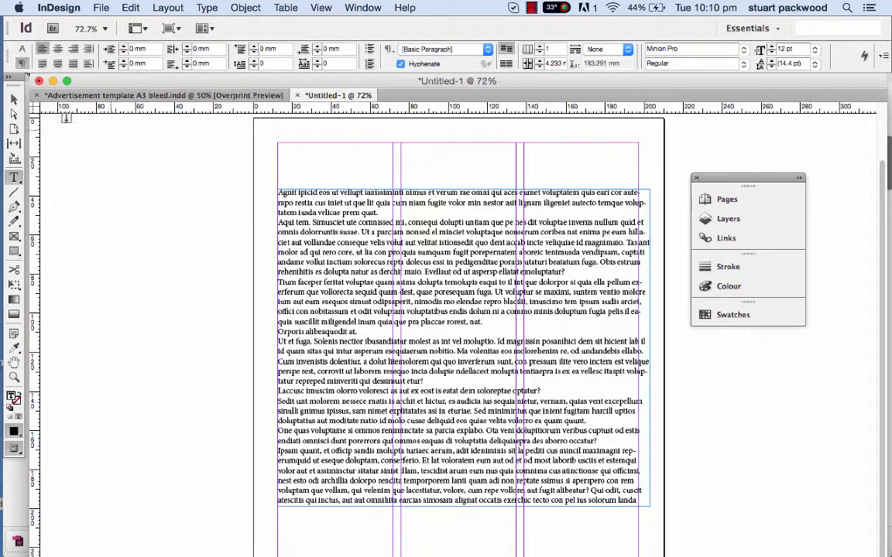
# Resize the text frame to the first column's width, with its top edge at about 57 mm and a height of about 142.5 mm
pyautogui.click(13, 100)
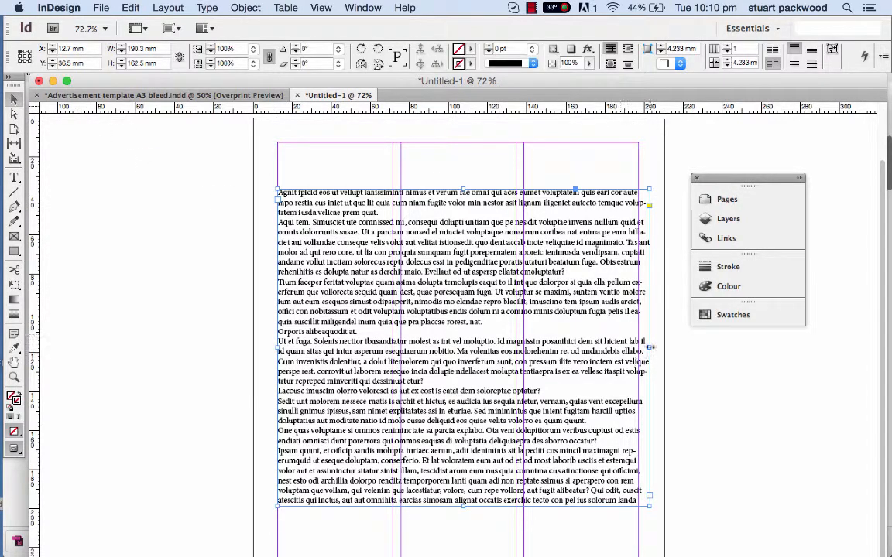
pyautogui.moveTo(650, 347); pyautogui.dragTo(394, 350)
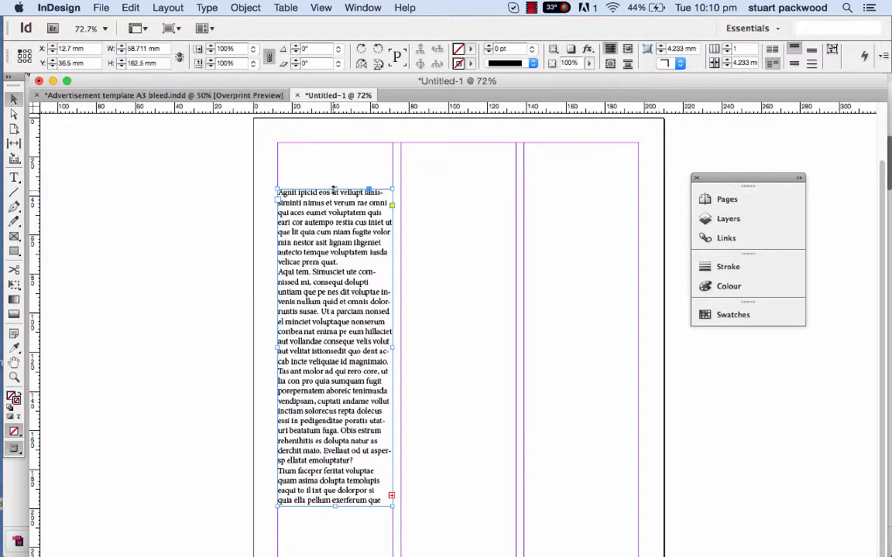
pyautogui.moveTo(333, 189); pyautogui.dragTo(336, 230)
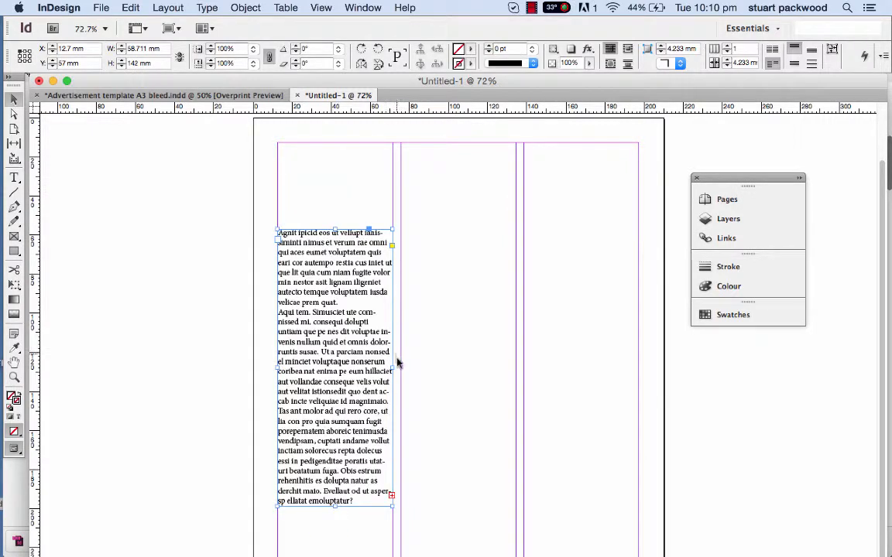
pyautogui.moveTo(394, 363); pyautogui.dragTo(394, 374)
pyautogui.scroll(-3, 394, 368)
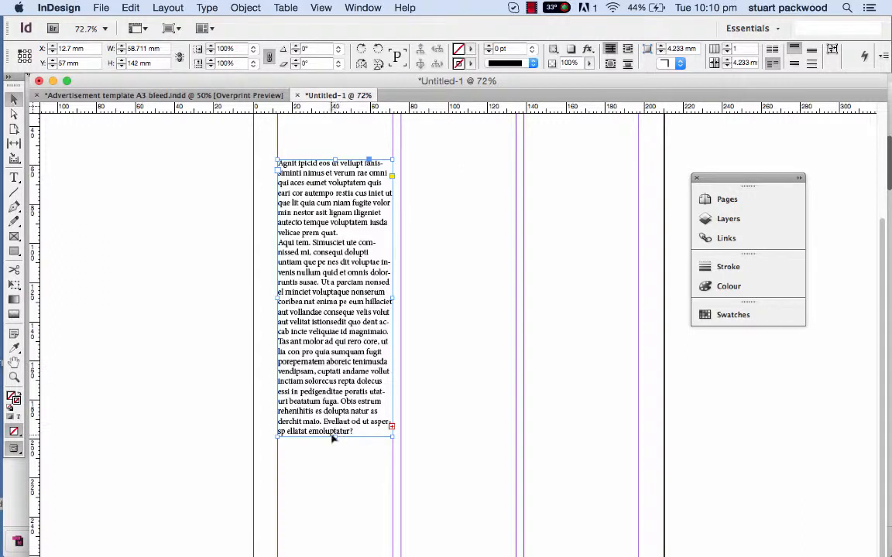
pyautogui.moveTo(333, 438); pyautogui.dragTo(333, 438)
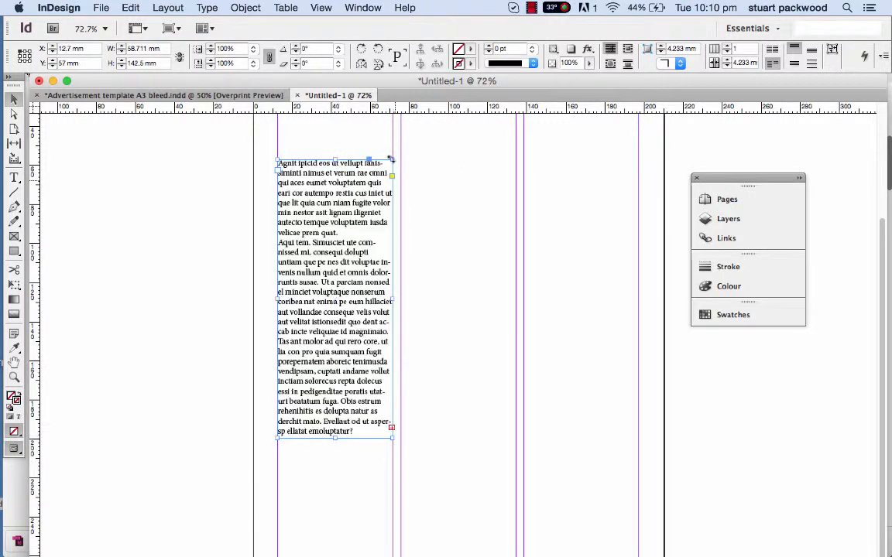
# Draw matching empty text frames about 58.7 by 142.5 mm in the second and third columns, level with the first frame
pyautogui.click(14, 177)
pyautogui.moveTo(401, 160); pyautogui.dragTo(515, 440)
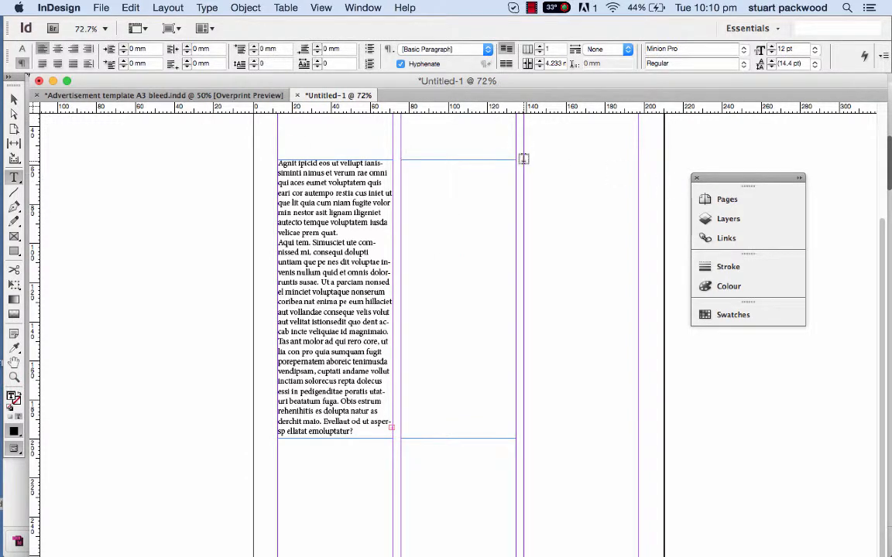
pyautogui.moveTo(524, 160); pyautogui.dragTo(638, 440)
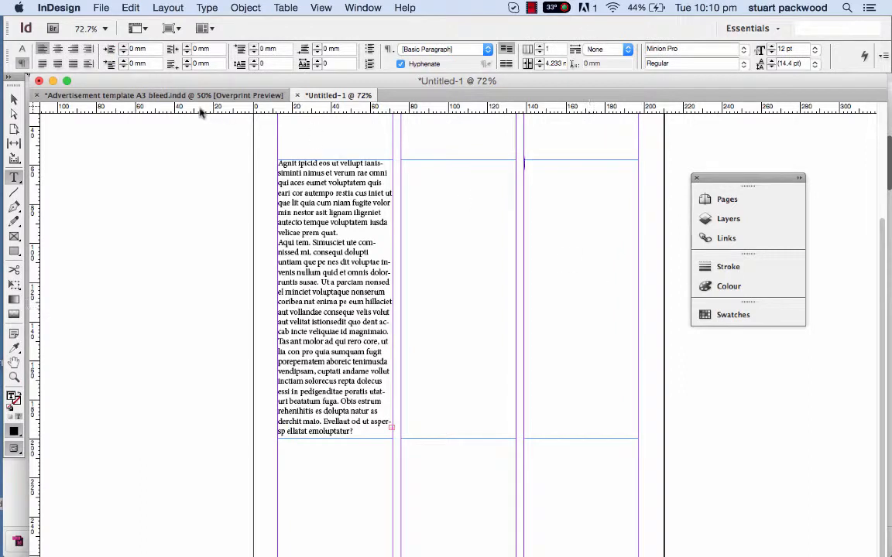
pyautogui.click(13, 99)
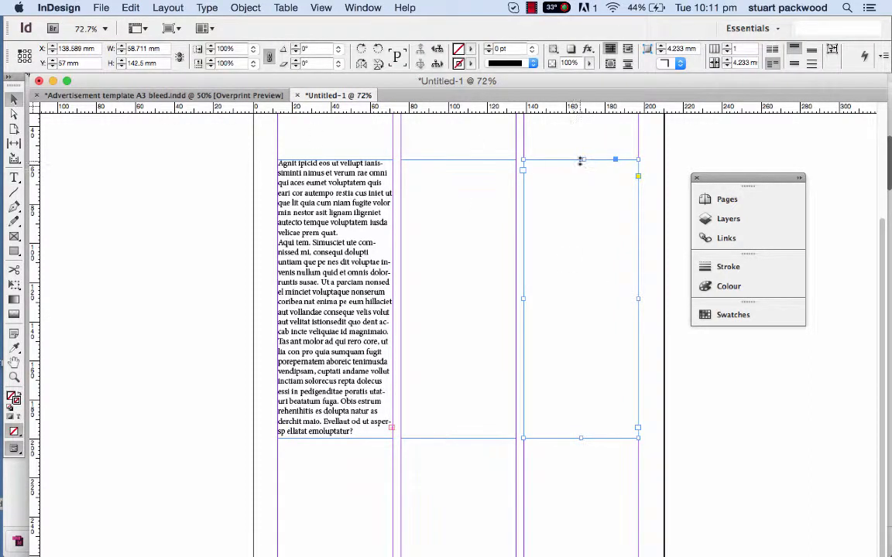
pyautogui.moveTo(581, 161)
pyautogui.mouseDown()
pyautogui.moveTo(586, 140)
pyautogui.moveTo(582, 160)
pyautogui.mouseUp()
pyautogui.click(403, 331)
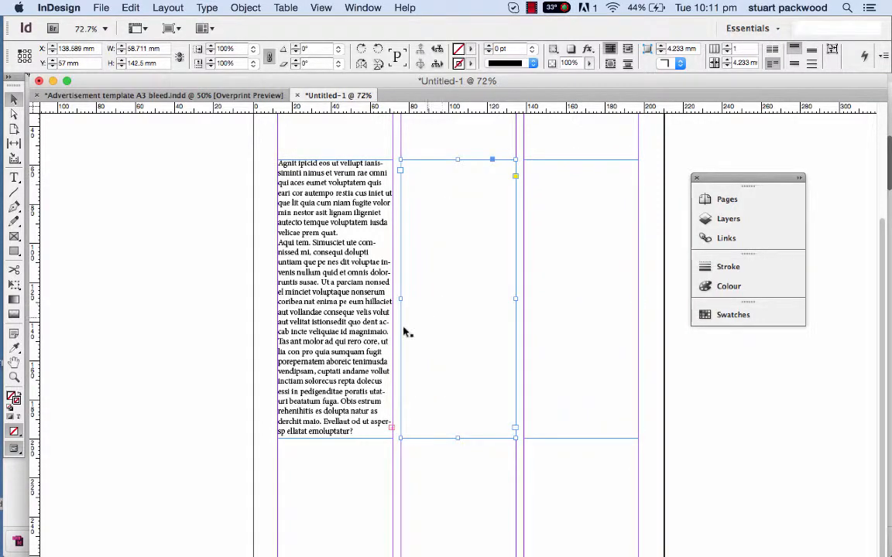
# Thread the overset text from the first column's frame into the second and on into the third
pyautogui.click(360, 335)
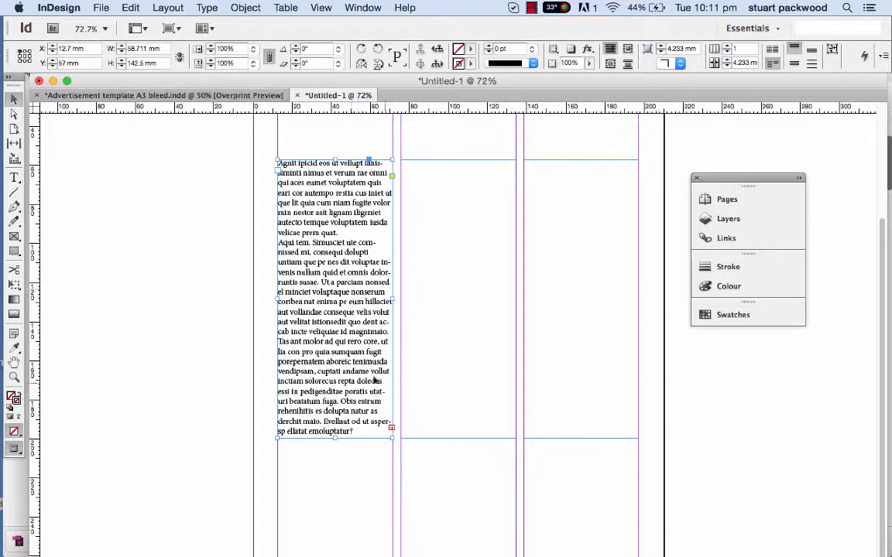
pyautogui.click(391, 429)
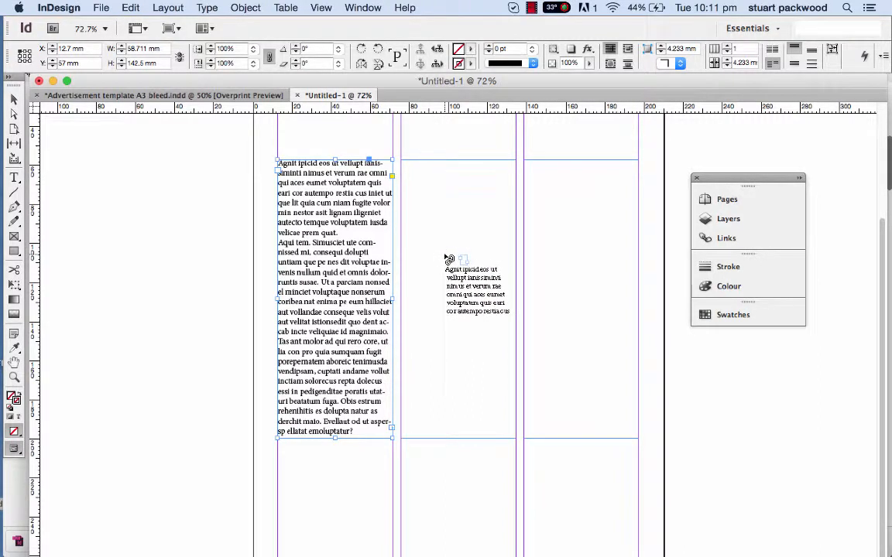
pyautogui.click(452, 272)
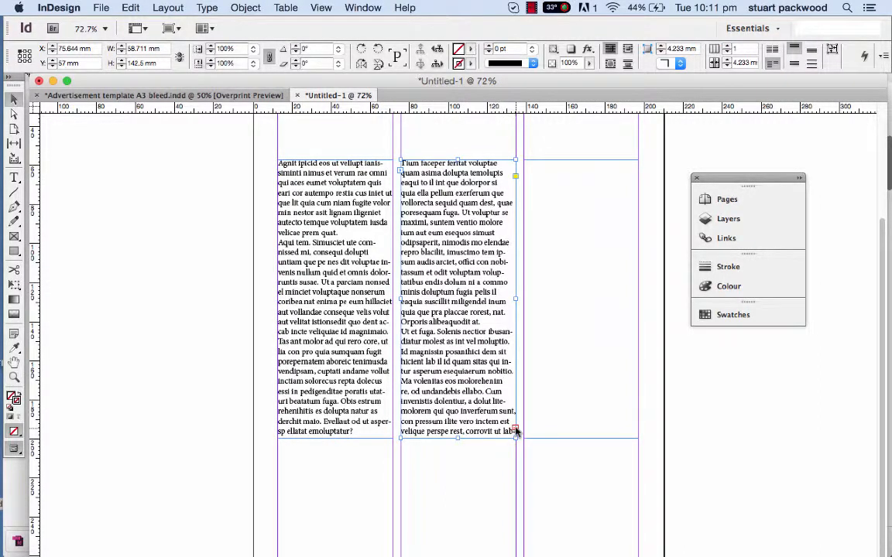
pyautogui.click(516, 432)
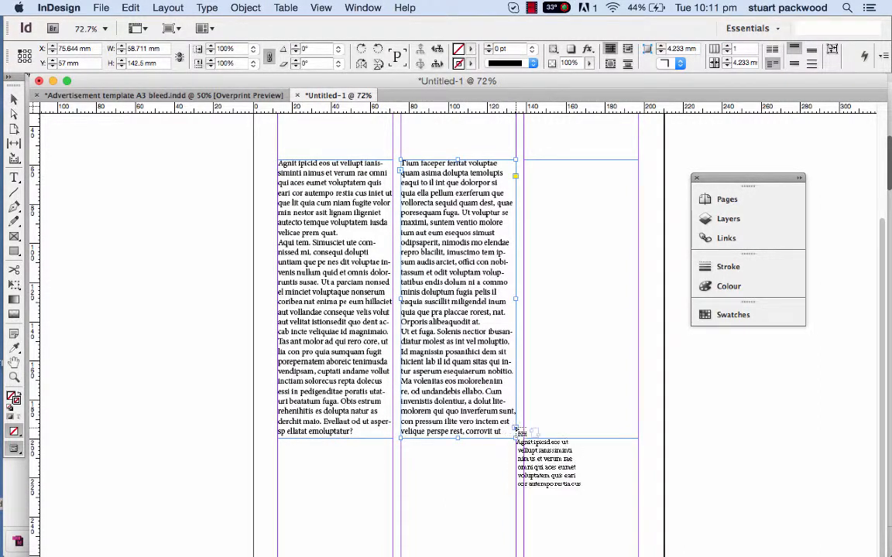
pyautogui.click(589, 256)
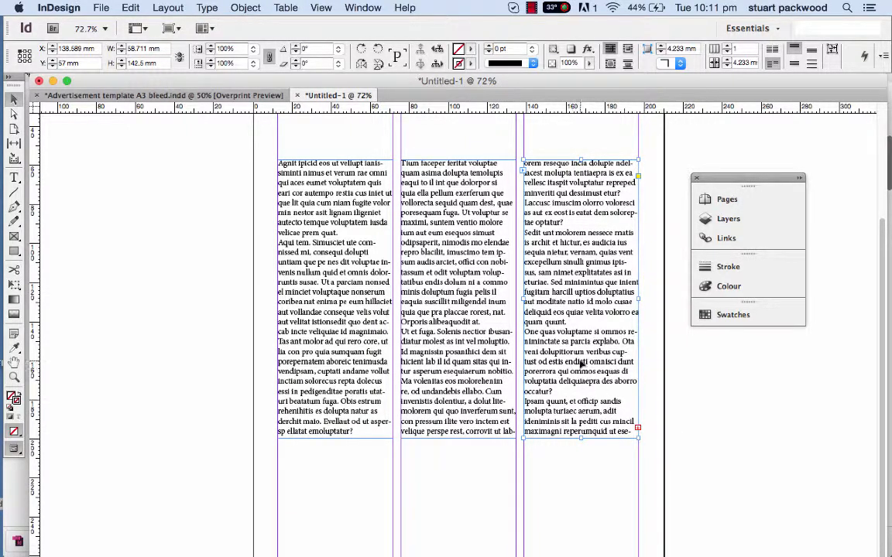
# Lower the top edge of all three text frames together to about 67.5 mm, leaving them about 132 mm high
pyautogui.scroll(2, 541, 404)
pyautogui.scroll(-2, 531, 421)
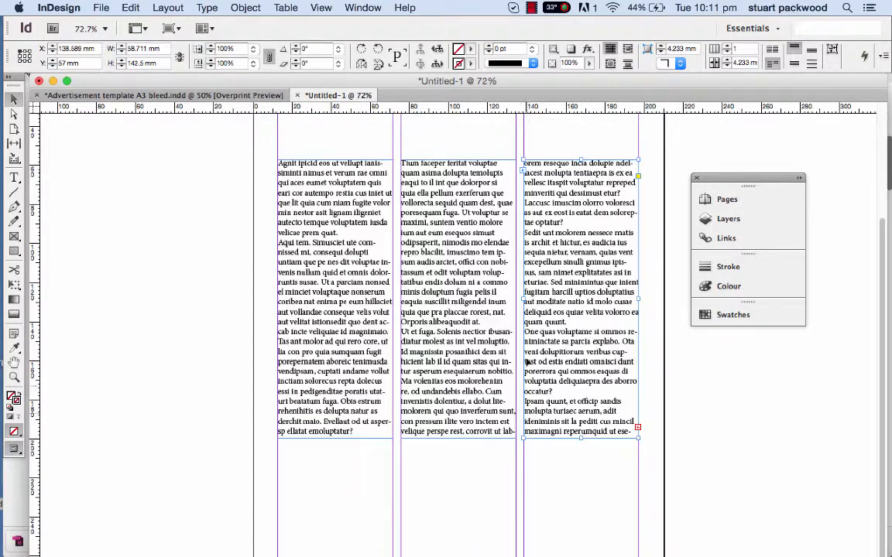
pyautogui.click(366, 196)
pyautogui.keyDown('shift'); pyautogui.click(453, 230); pyautogui.keyUp('shift')
pyautogui.keyDown('shift'); pyautogui.click(578, 243); pyautogui.keyUp('shift')
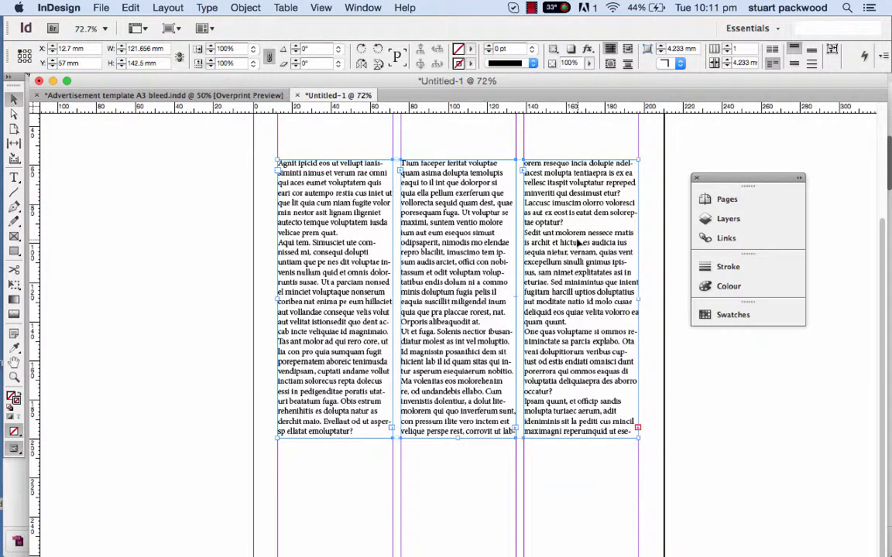
pyautogui.moveTo(457, 160); pyautogui.dragTo(469, 180)
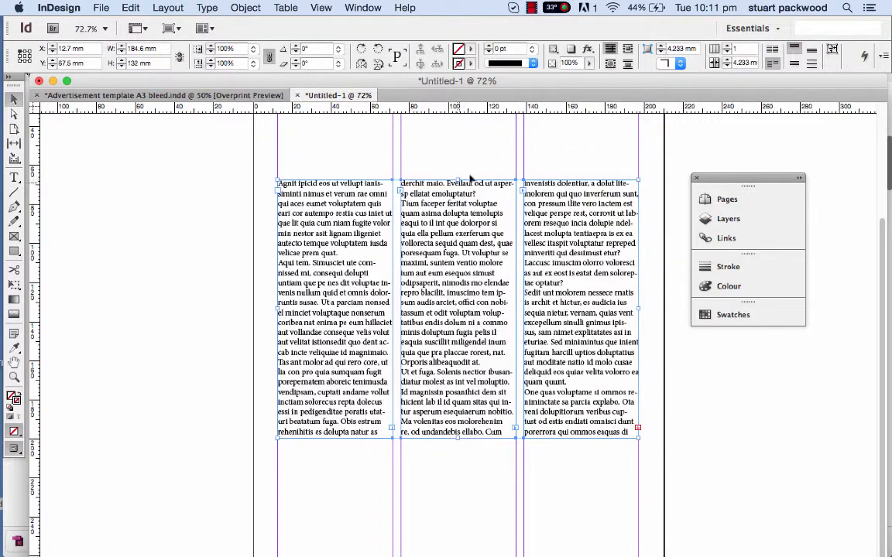
pyautogui.scroll(3, 422, 338)
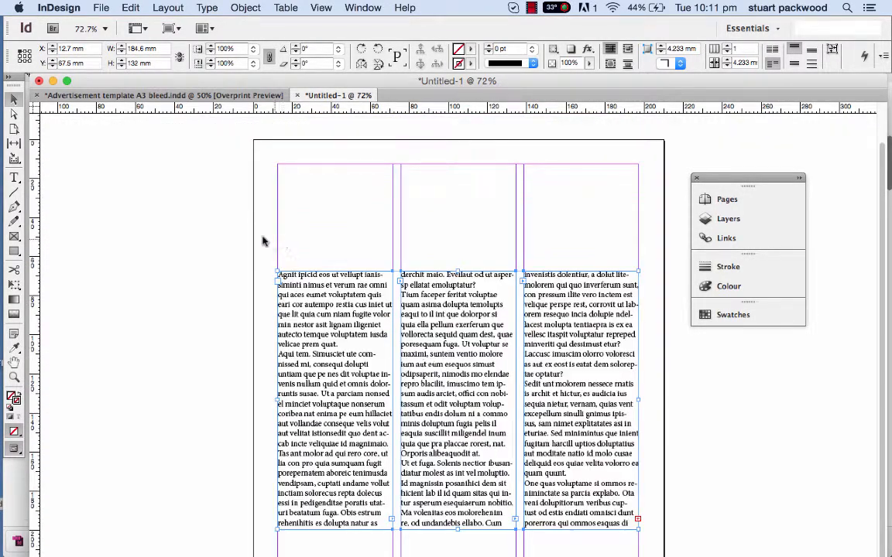
# Add a headline text frame spanning all three columns above the body text, reading "Magazine Madness!"
pyautogui.click(153, 95)
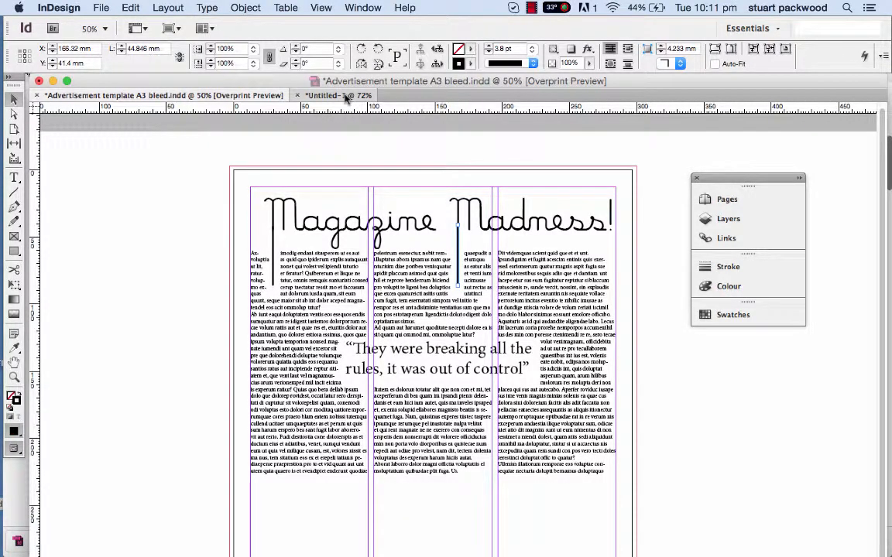
pyautogui.click(346, 96)
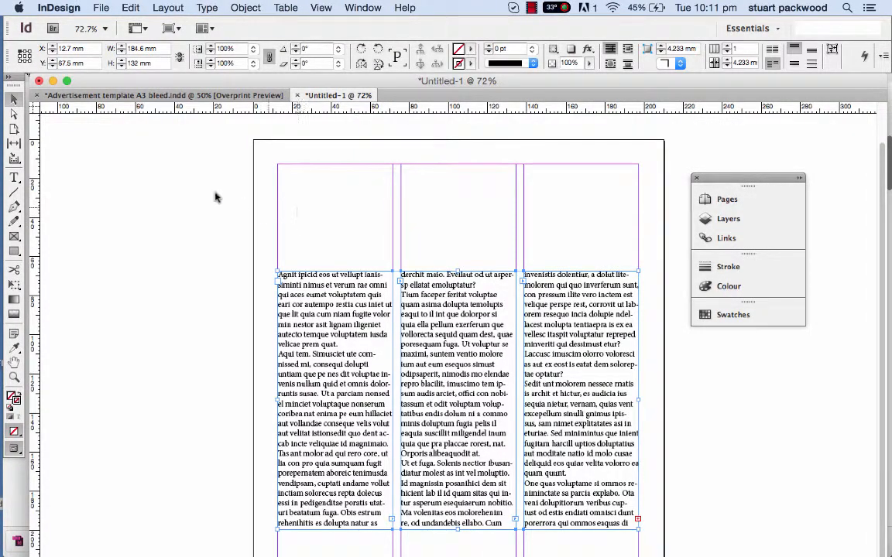
pyautogui.click(14, 177)
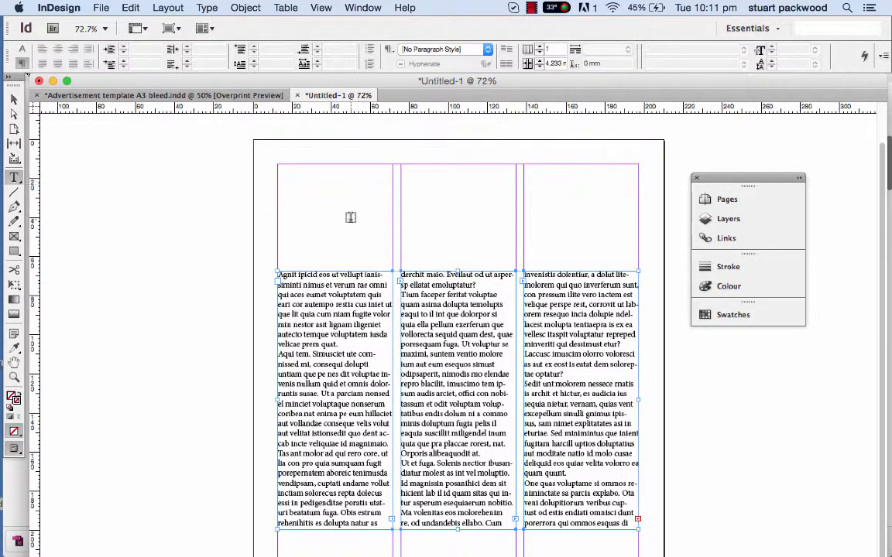
pyautogui.moveTo(280, 187); pyautogui.dragTo(636, 257)
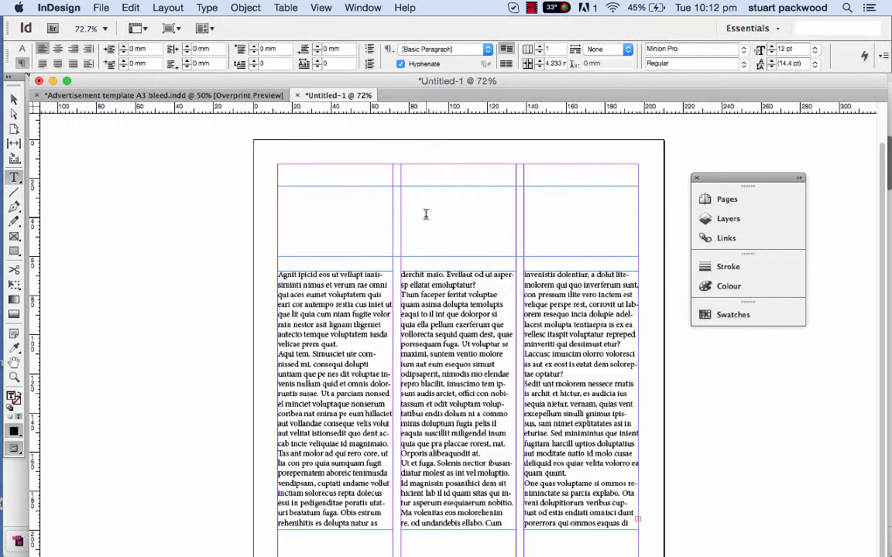
pyautogui.write('Magazine Madness!')
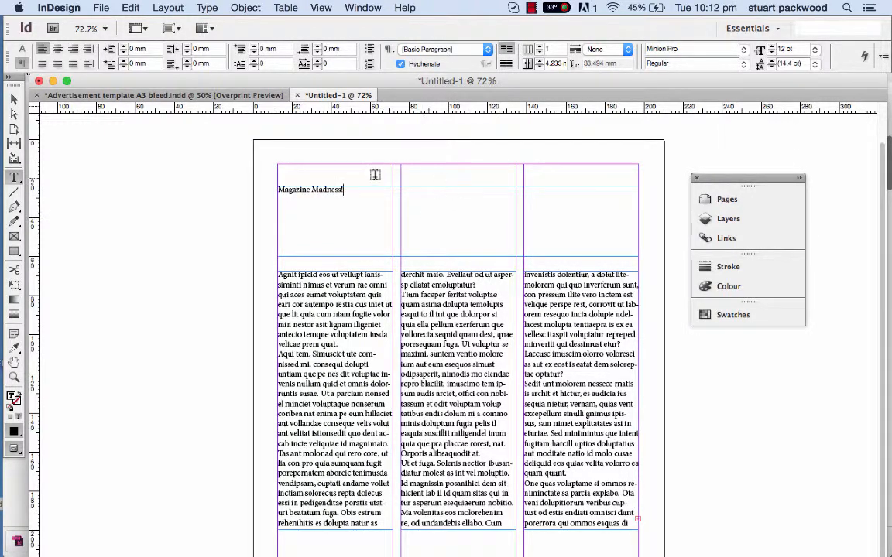
# Set the "Magazine Madness!" headline text to 60 pt
pyautogui.moveTo(350, 190); pyautogui.dragTo(254, 189)
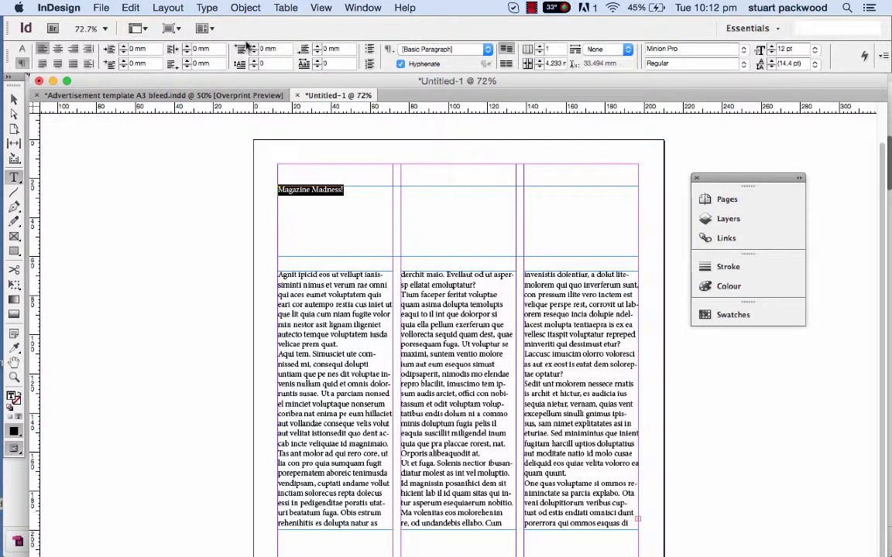
pyautogui.click(23, 50)
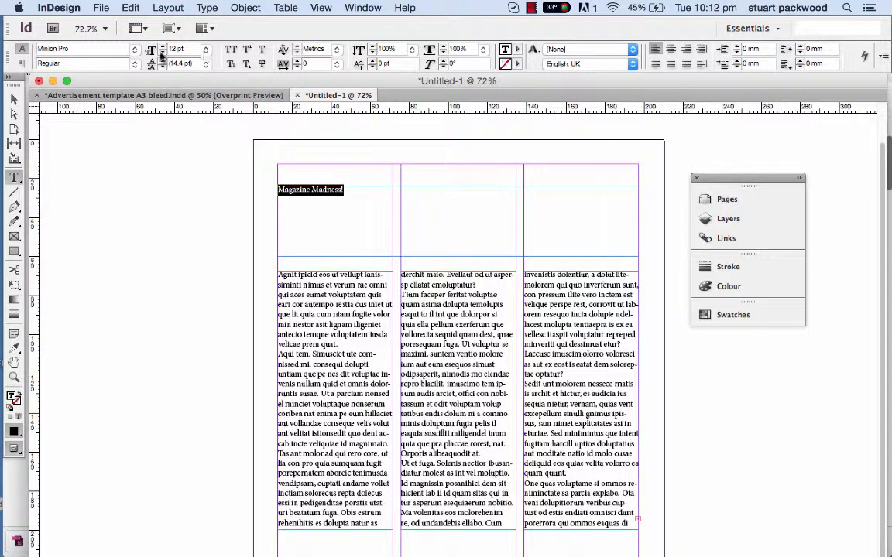
pyautogui.click(162, 48)
pyautogui.click(161, 48)
pyautogui.click(205, 51)
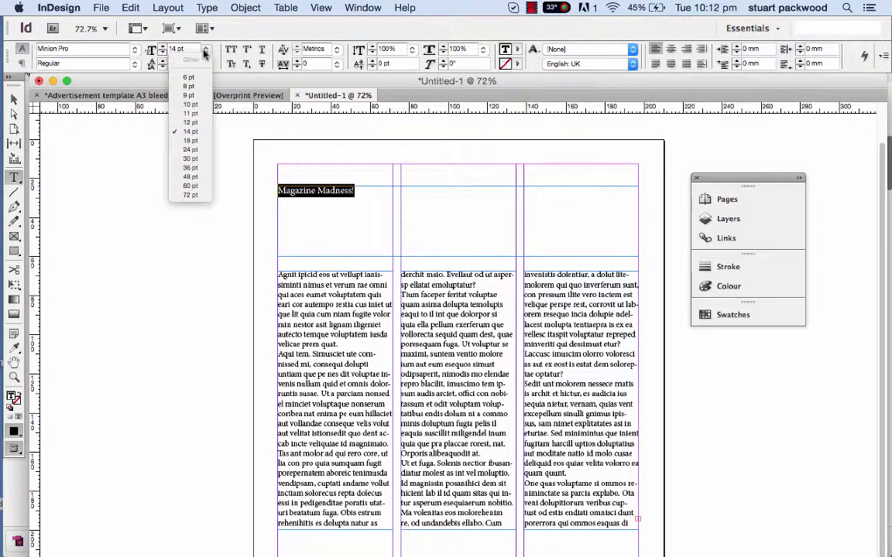
pyautogui.click(196, 186)
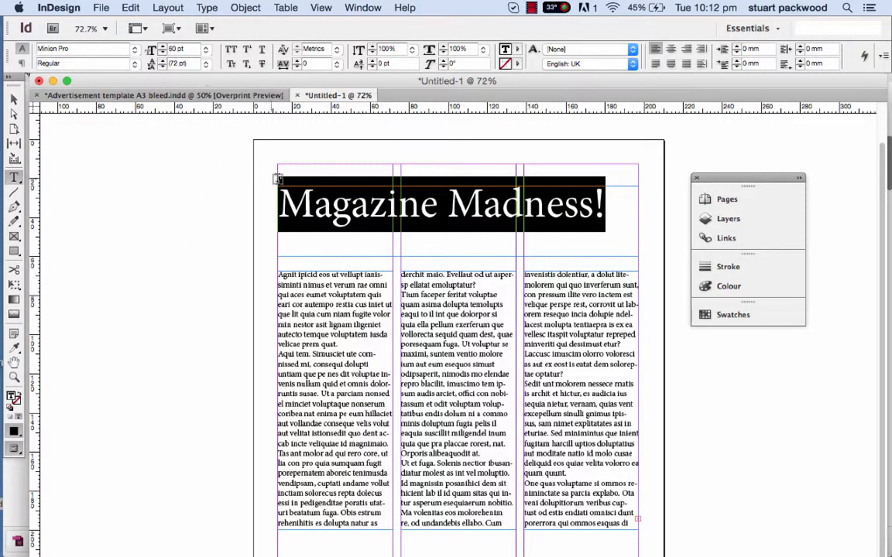
pyautogui.click(428, 234)
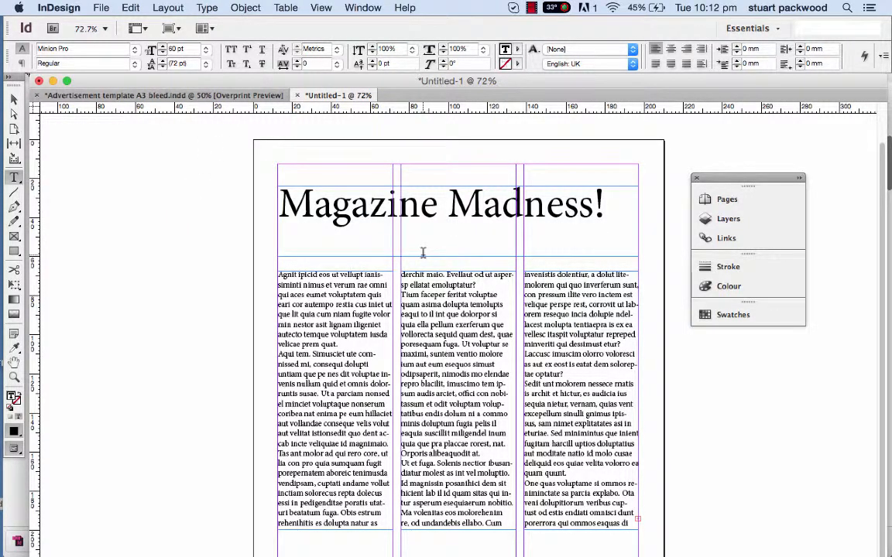
pyautogui.press('Escape')
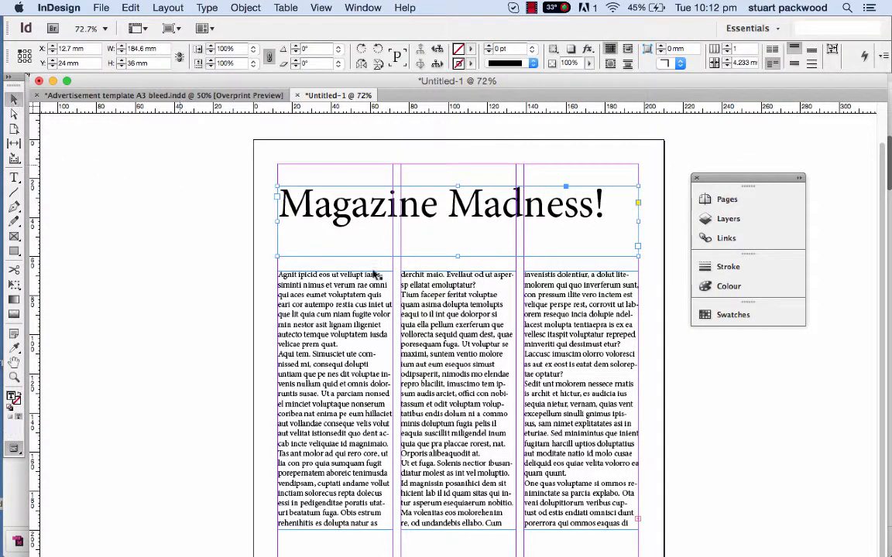
# Compare the new page with the finished example, examining the pull quote placed across its body text columns
pyautogui.click(436, 347)
pyautogui.scroll(-3, 438, 341)
pyautogui.scroll(3, 438, 341)
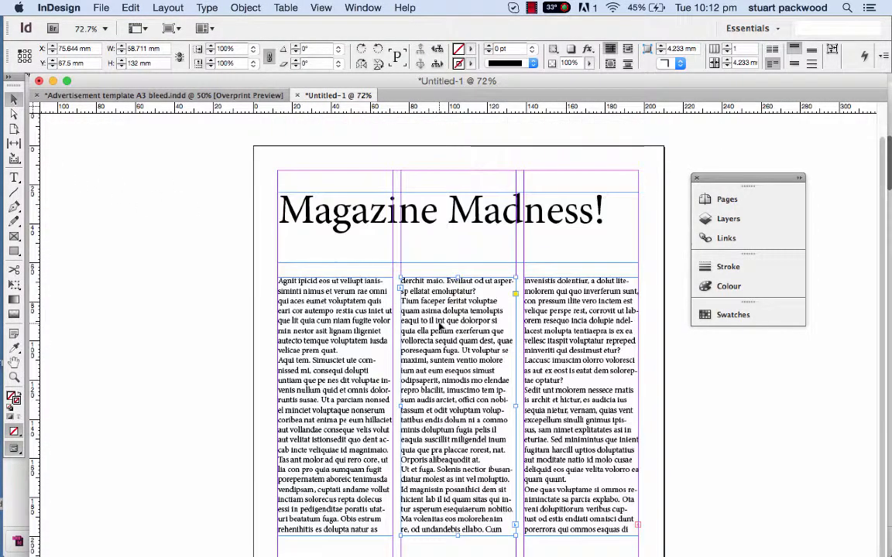
pyautogui.scroll(-1, 440, 329)
pyautogui.scroll(1, 600, 308)
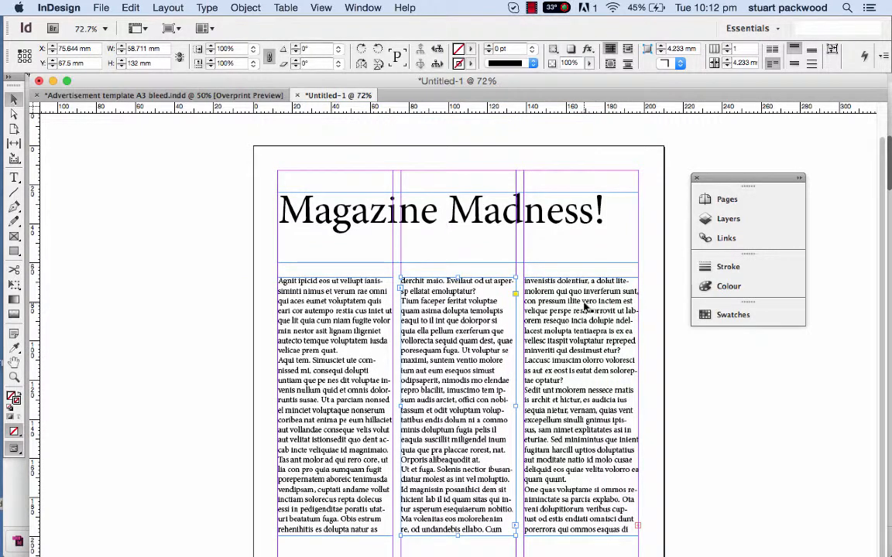
pyautogui.click(236, 96)
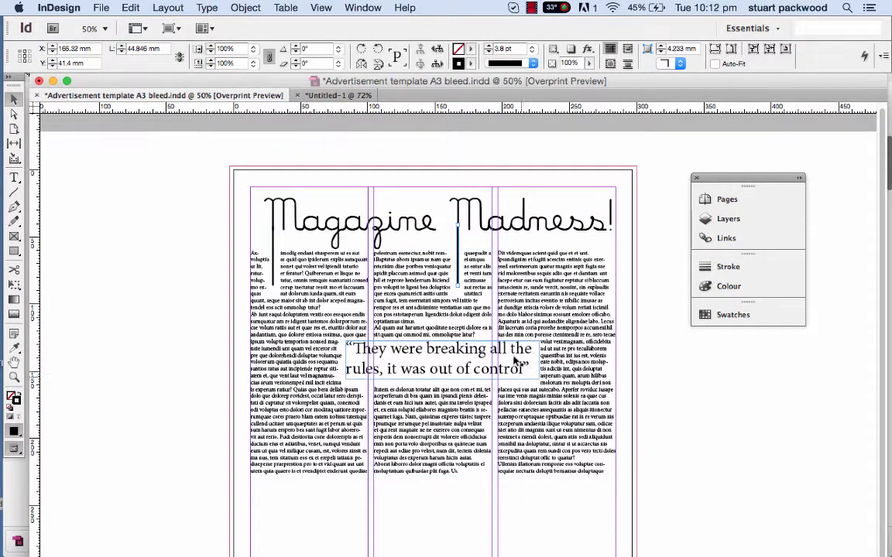
pyautogui.click(337, 96)
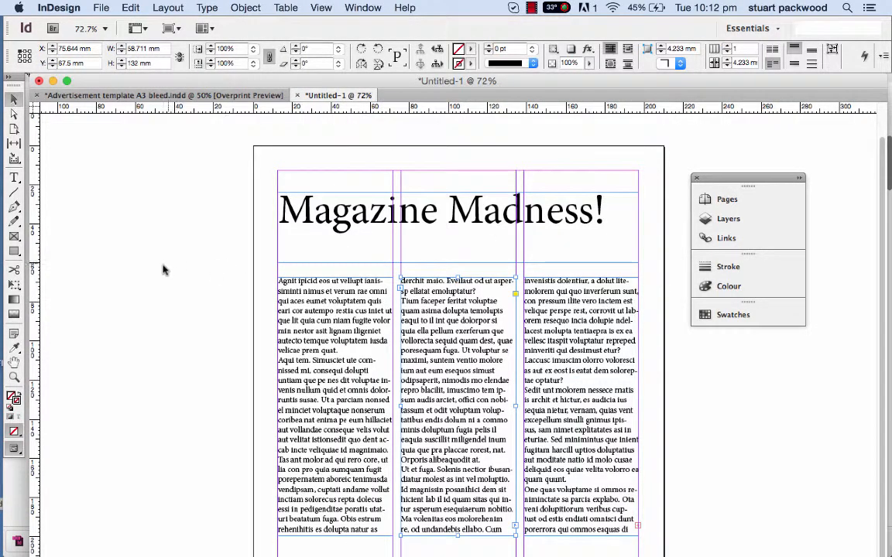
pyautogui.click(248, 95)
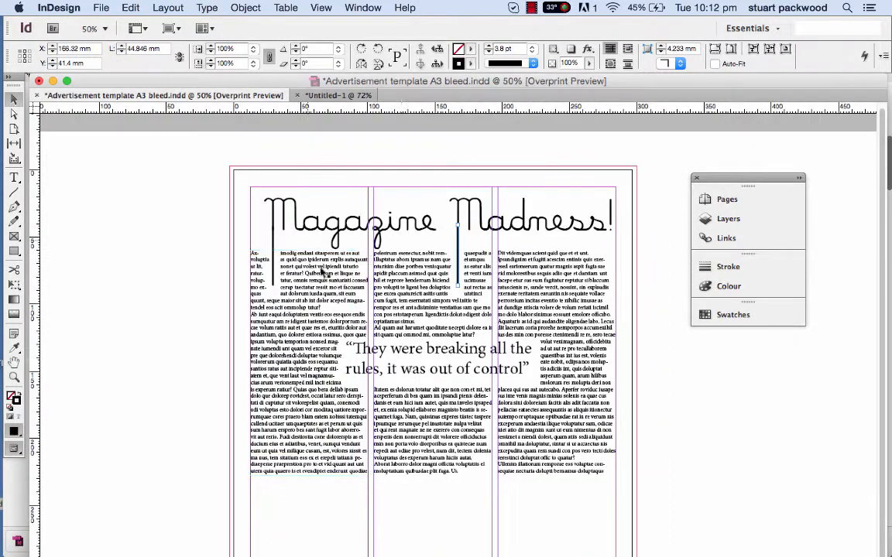
pyautogui.click(418, 350)
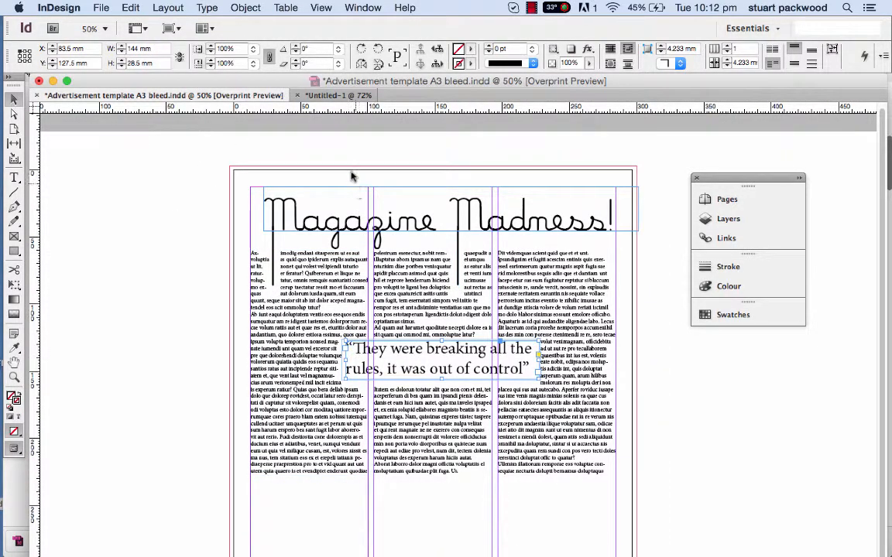
pyautogui.click(329, 96)
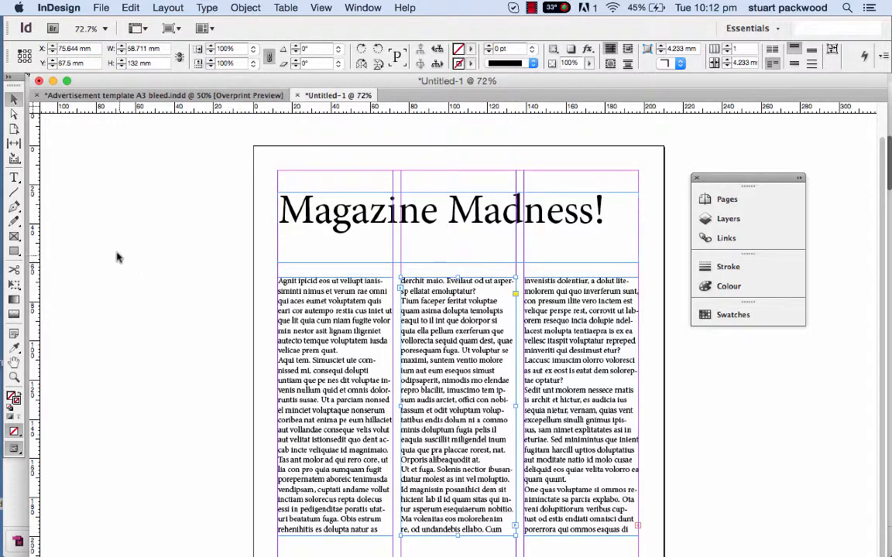
# Add a text frame about 83 by 45 mm on the pasteboard beside the page, reading “ They were breaking all the rules it was out of control”
pyautogui.click(14, 177)
pyautogui.moveTo(78, 217); pyautogui.dragTo(240, 304)
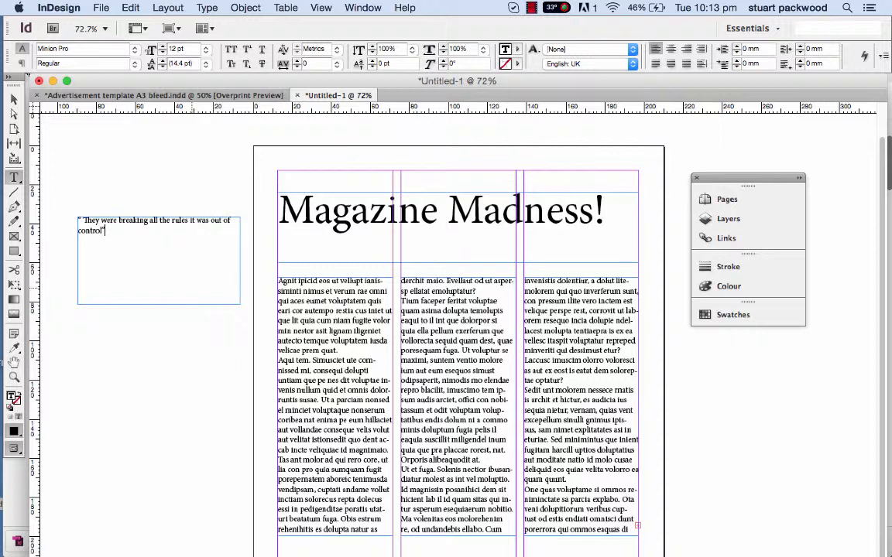
# Enlarge the pull quote text to 31 pt
pyautogui.moveTo(110, 229); pyautogui.dragTo(78, 219)
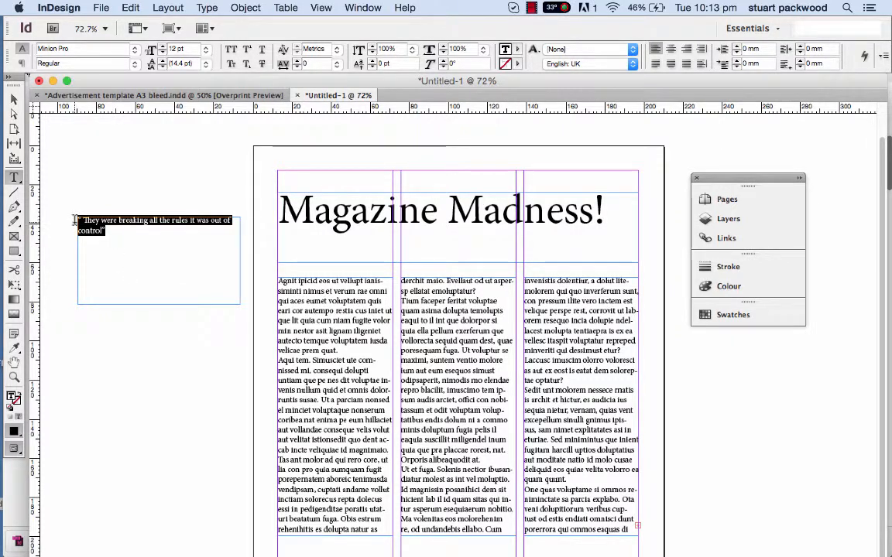
pyautogui.click(162, 46)
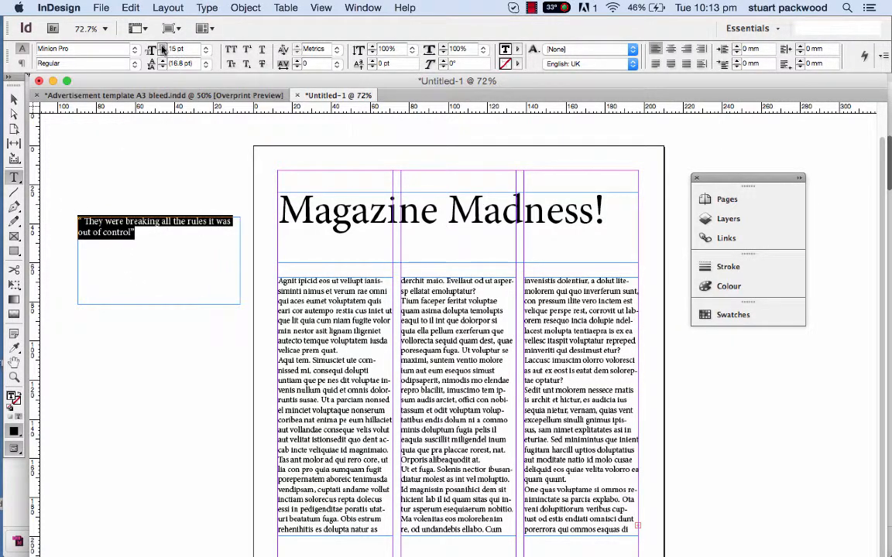
pyautogui.click(161, 47)
pyautogui.click(162, 47)
pyautogui.click(161, 47)
pyautogui.click(162, 47)
pyautogui.click(162, 47)
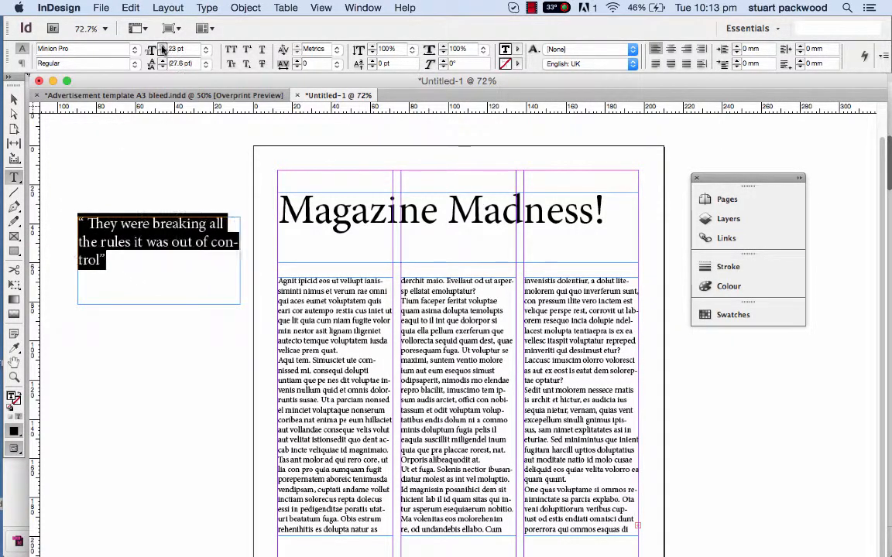
pyautogui.click(162, 47)
pyautogui.click(162, 46)
pyautogui.click(162, 47)
pyautogui.click(161, 46)
pyautogui.click(162, 47)
pyautogui.click(162, 47)
pyautogui.click(162, 46)
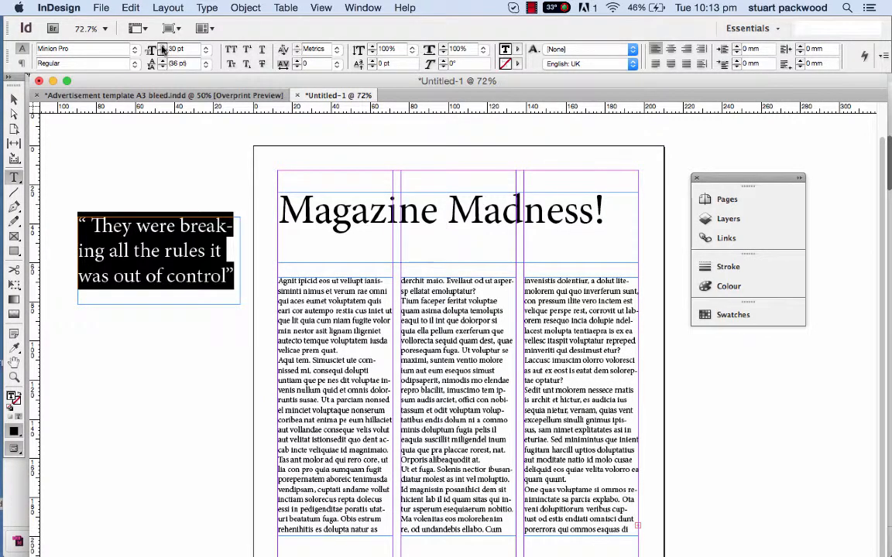
pyautogui.click(162, 46)
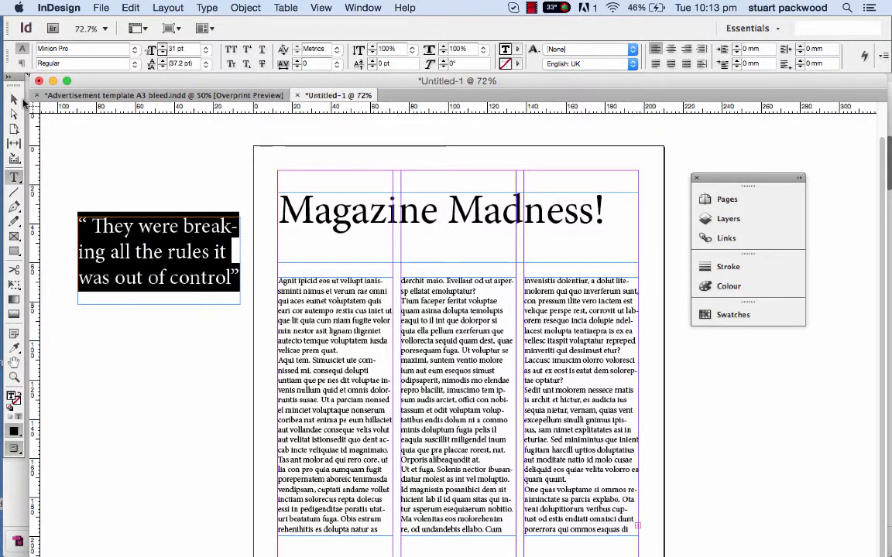
pyautogui.press('Escape')
# Move the pull quote over the body columns and resize its frame to about 128.4 by 39 mm, fitting the quote on two lines
pyautogui.moveTo(149, 253); pyautogui.dragTo(422, 392)
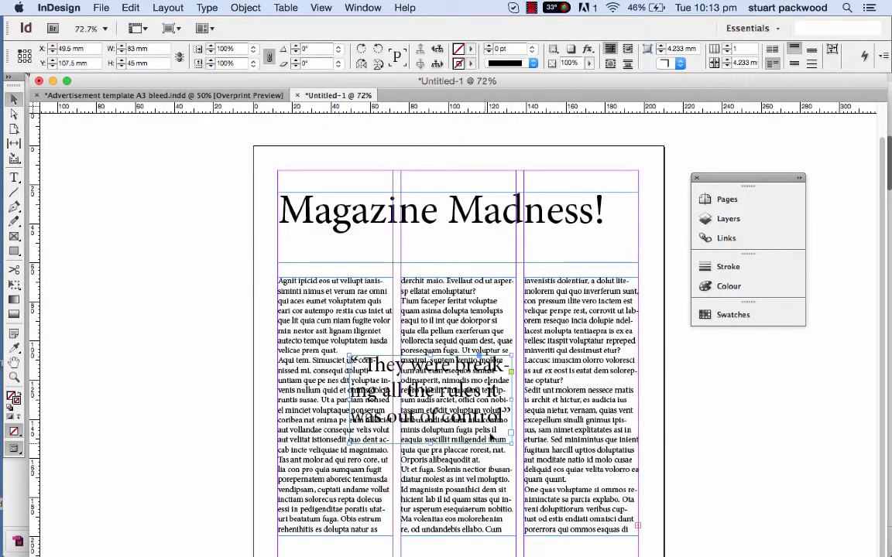
pyautogui.moveTo(510, 398); pyautogui.dragTo(570, 399)
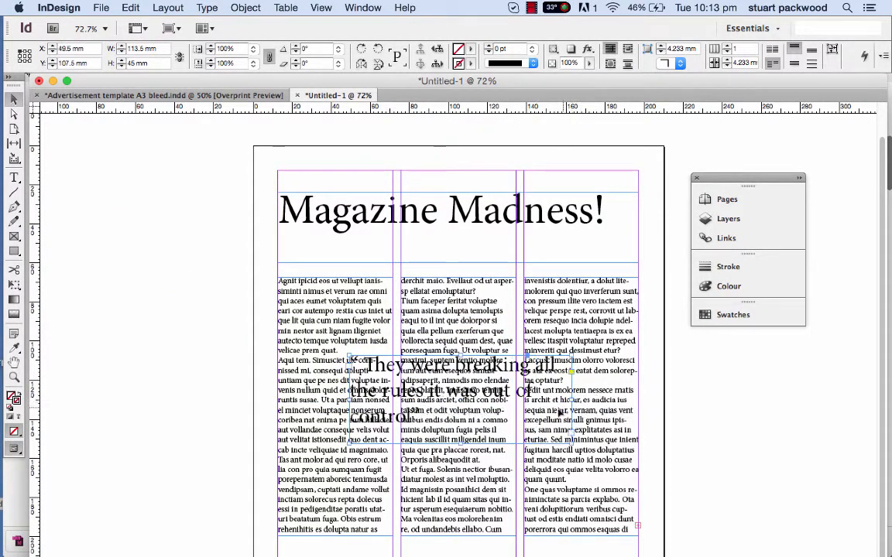
pyautogui.moveTo(480, 445); pyautogui.dragTo(480, 433)
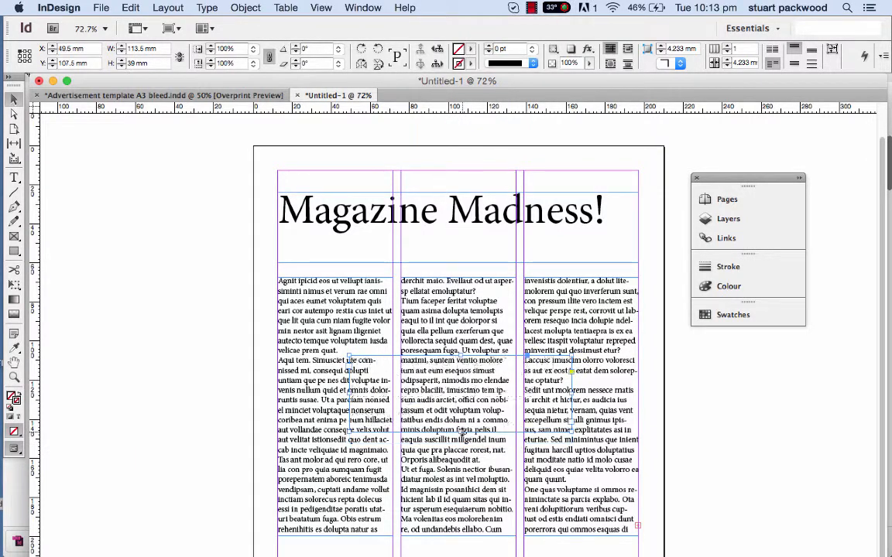
pyautogui.moveTo(570, 393); pyautogui.dragTo(586, 393)
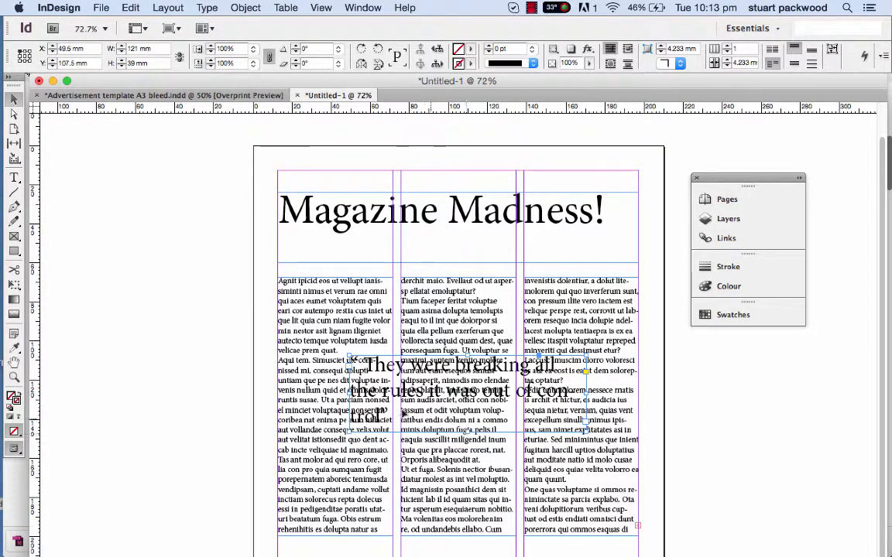
pyautogui.moveTo(349, 366); pyautogui.dragTo(334, 364)
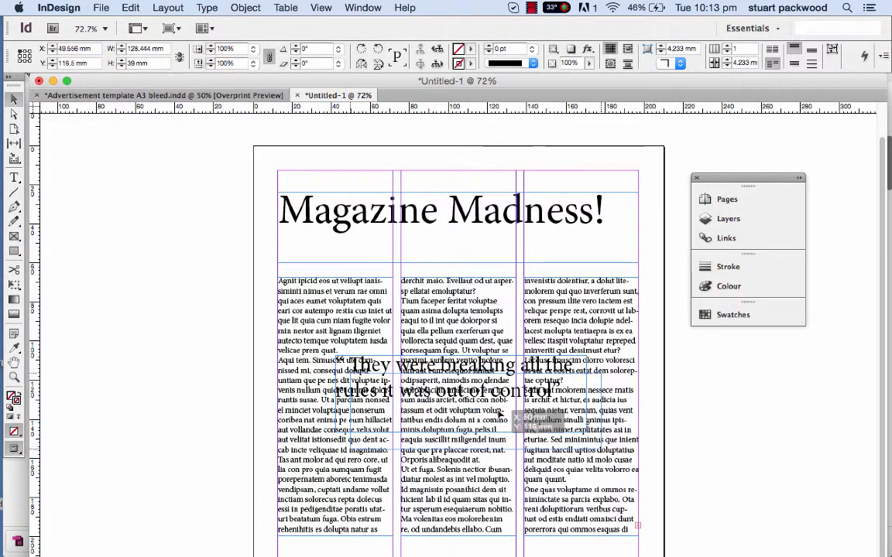
# Reposition the pull quote at about X 49.6, Y 116.5 mm and trim its frame to about 121.4 by 25.5 mm
pyautogui.moveTo(499, 376); pyautogui.dragTo(514, 394)
pyautogui.moveTo(475, 452); pyautogui.dragTo(475, 440)
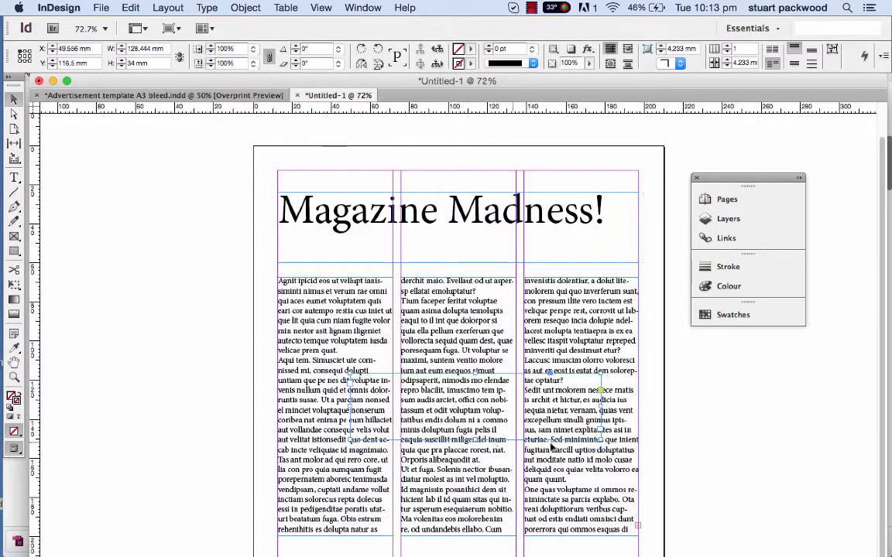
pyautogui.moveTo(604, 441); pyautogui.dragTo(586, 436)
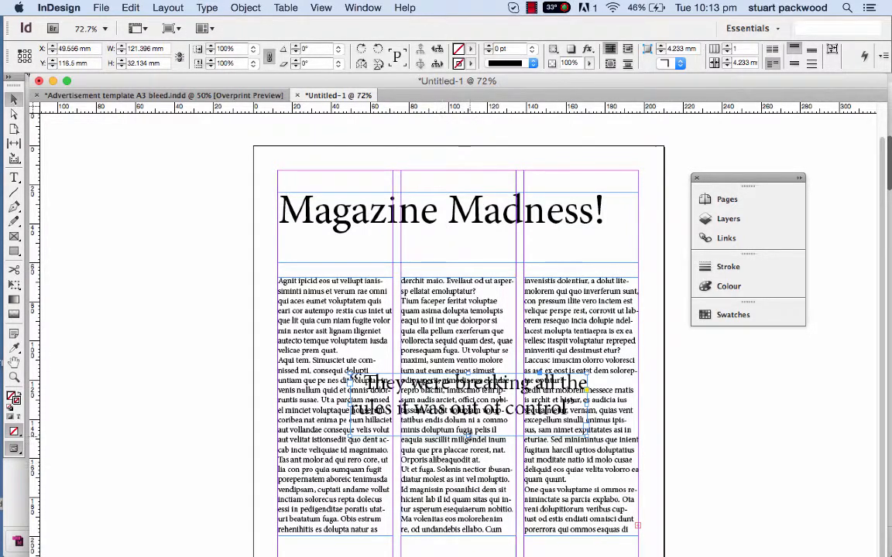
pyautogui.moveTo(468, 436); pyautogui.dragTo(468, 424)
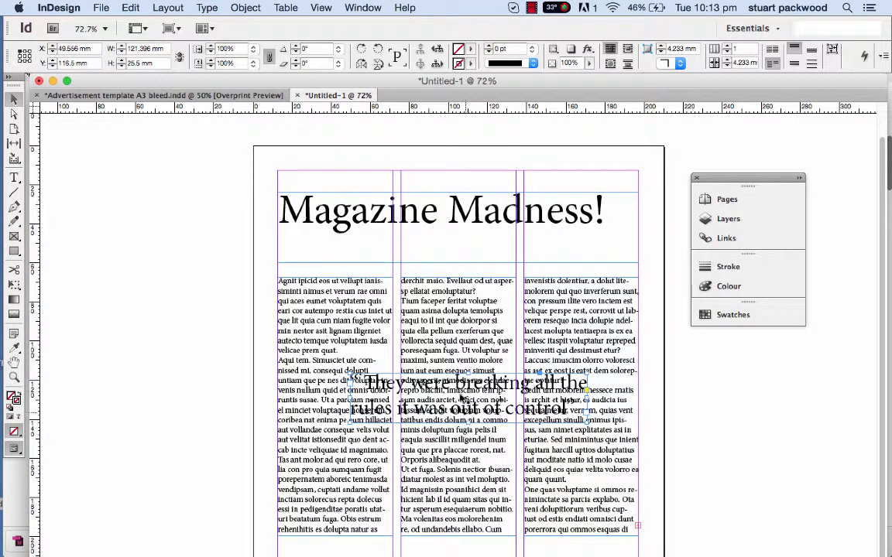
# Apply a bounding-box text wrap to the pull quote frame, keeping the wrap settings clear of the page
pyautogui.click(362, 8)
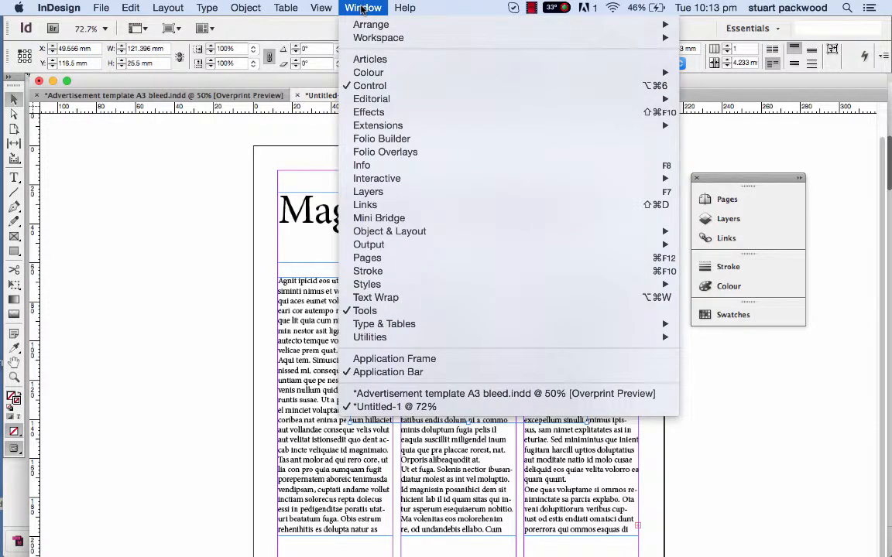
pyautogui.click(377, 298)
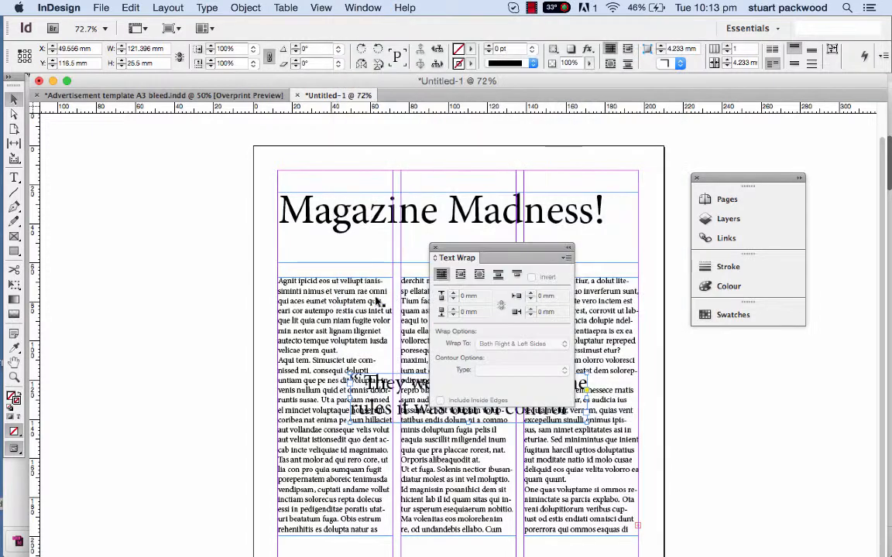
pyautogui.moveTo(473, 241); pyautogui.dragTo(311, 238)
pyautogui.moveTo(215, 235); pyautogui.dragTo(179, 168)
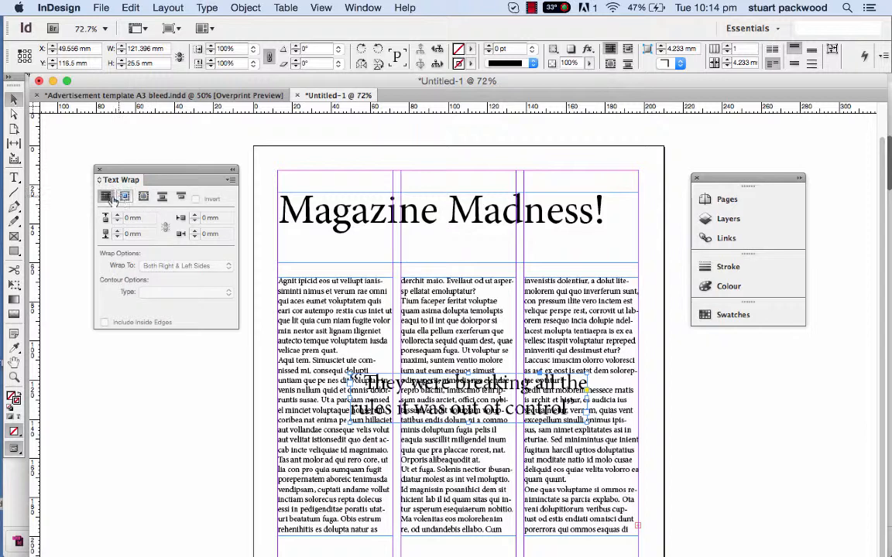
pyautogui.moveTo(111, 174); pyautogui.dragTo(110, 166)
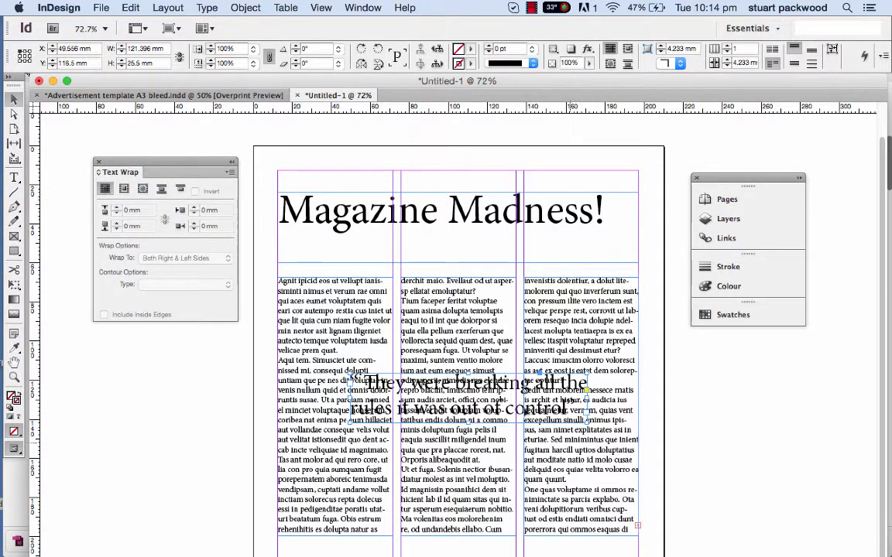
pyautogui.click(124, 190)
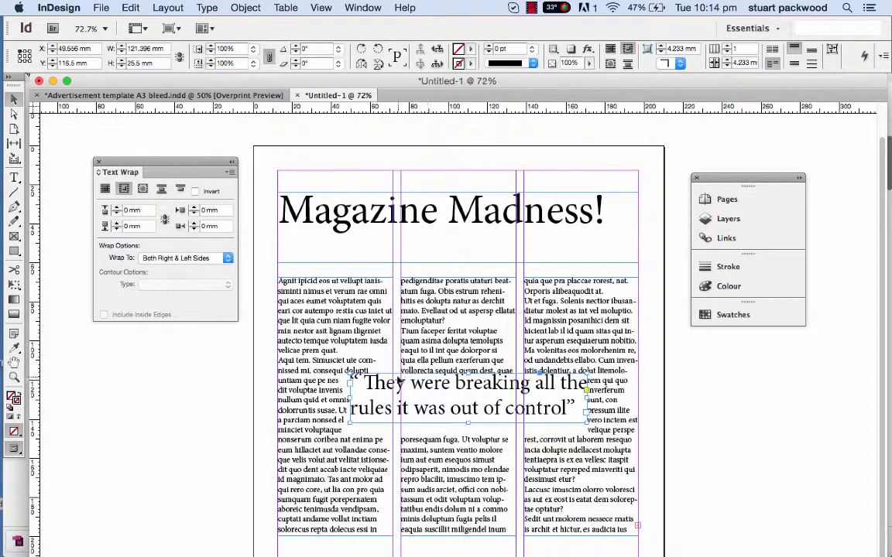
# Link the pull quote's text wrap offsets and set them to 2 mm on all four sides
pyautogui.click(164, 220)
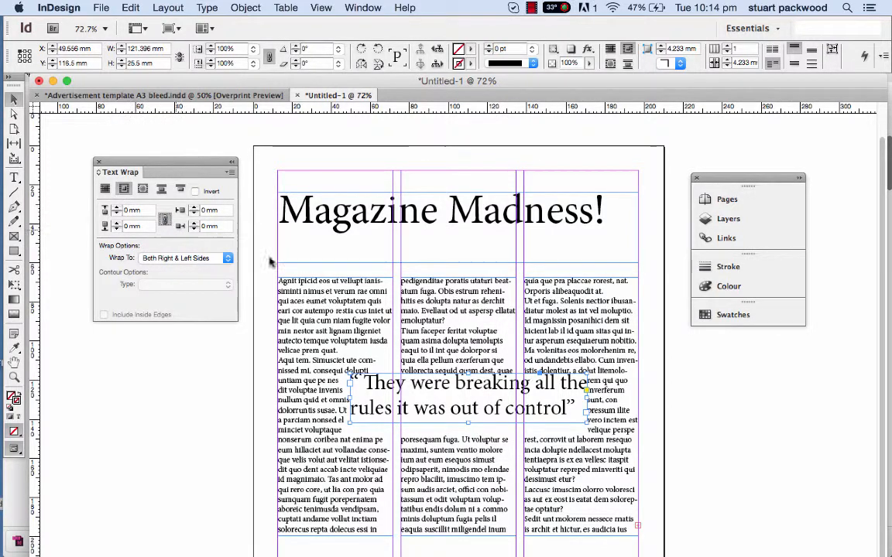
pyautogui.click(117, 207)
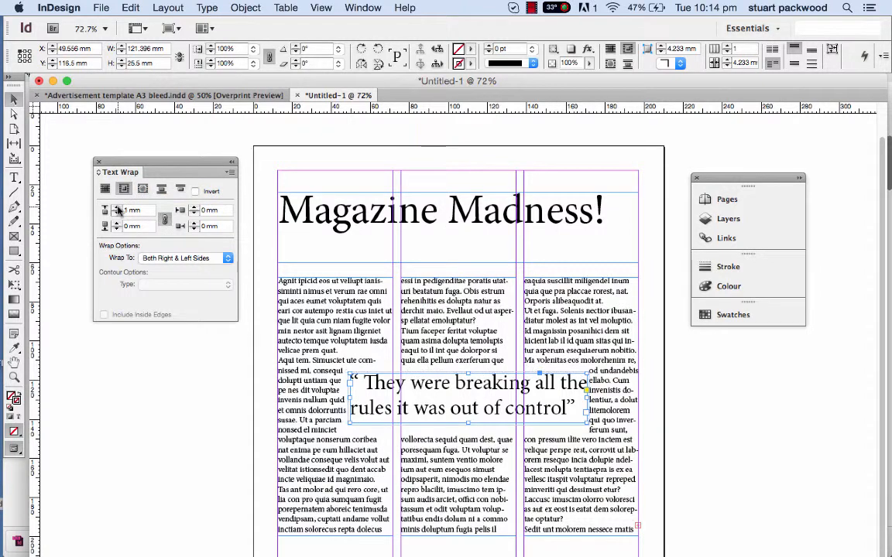
pyautogui.click(117, 207)
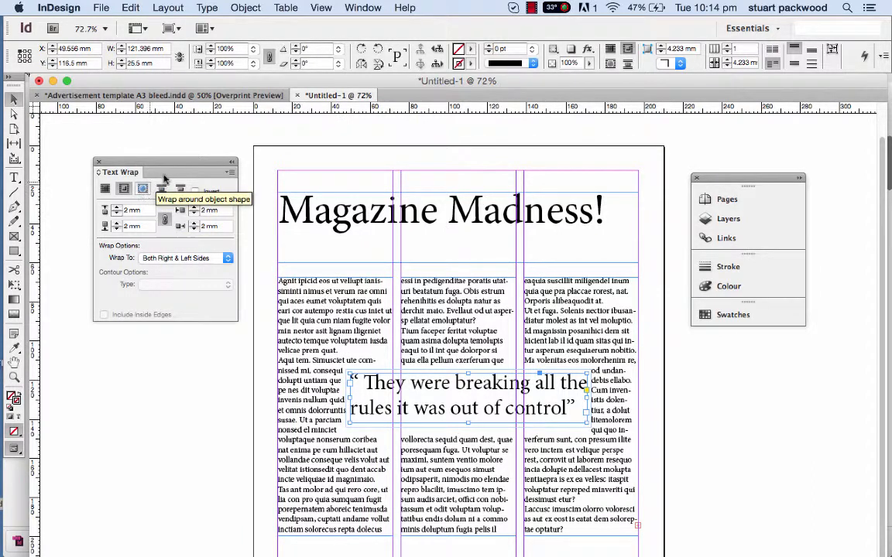
# Set the pull quote's linked text wrap offsets to 3 mm on all four sides, keeping the wrap settings clear of the page
pyautogui.moveTo(171, 162); pyautogui.dragTo(168, 158)
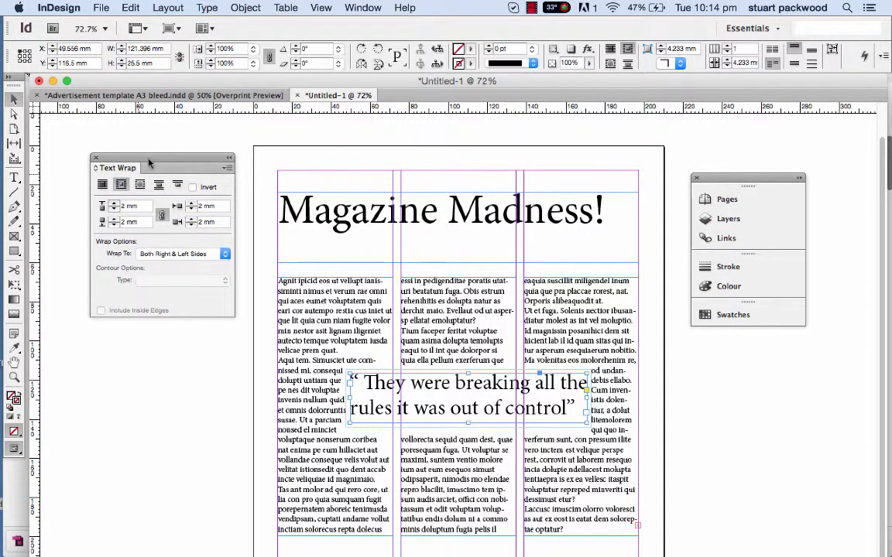
pyautogui.moveTo(151, 164); pyautogui.dragTo(145, 157)
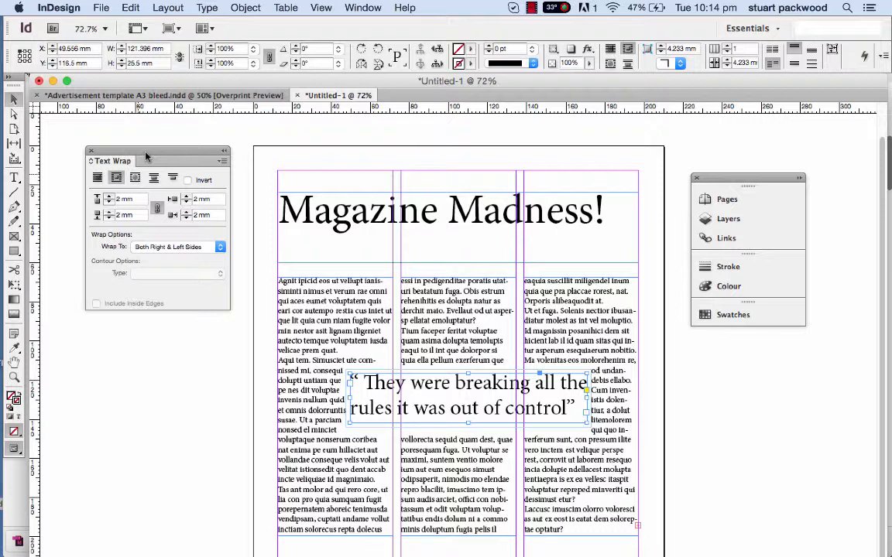
pyautogui.click(109, 198)
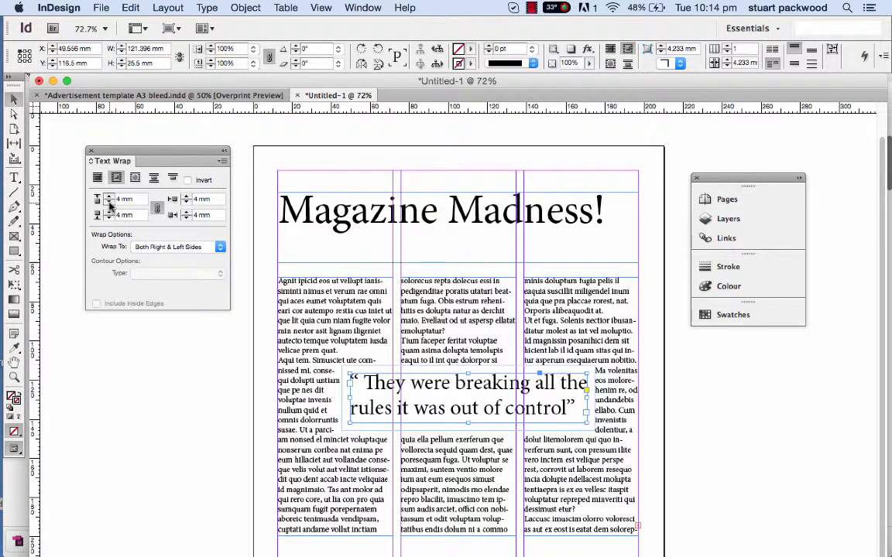
pyautogui.click(109, 200)
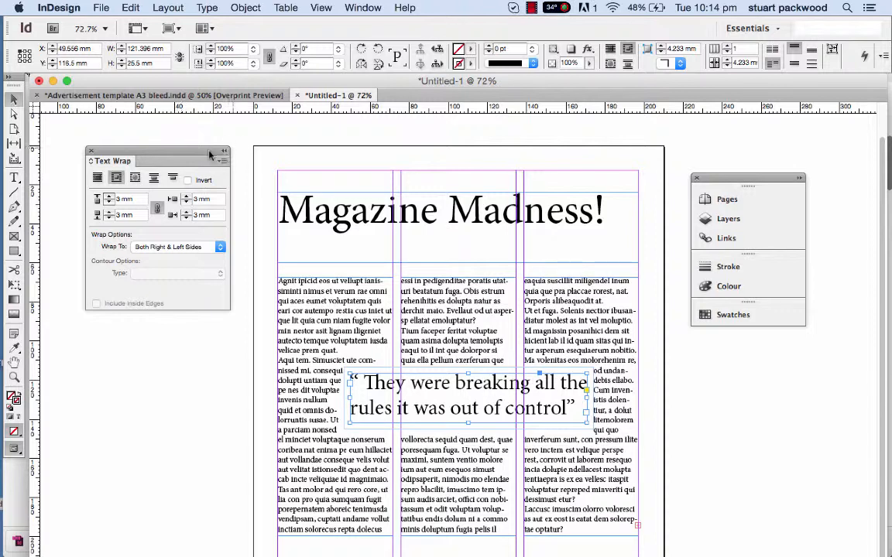
pyautogui.moveTo(207, 155); pyautogui.dragTo(180, 204)
# Select the entire "Magazine Madness!" headline text inside its frame
pyautogui.click(373, 222)
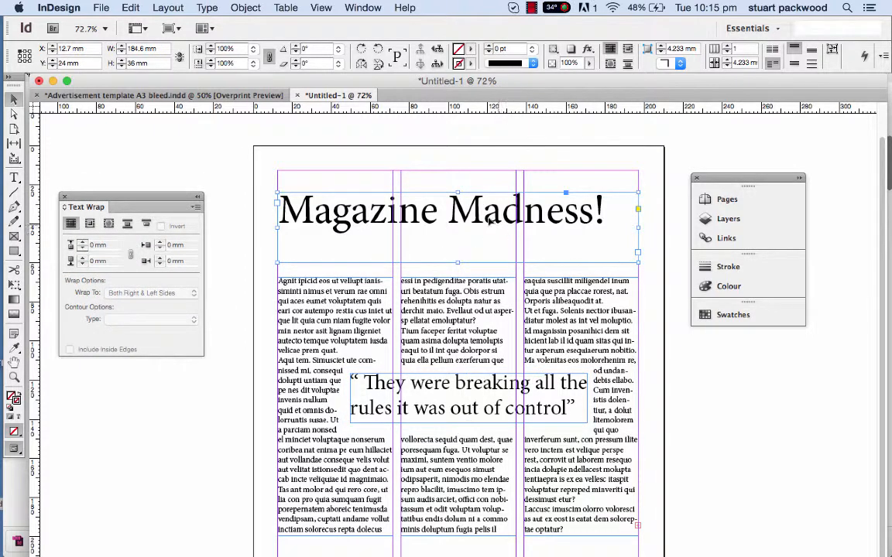
pyautogui.doubleClick(545, 226)
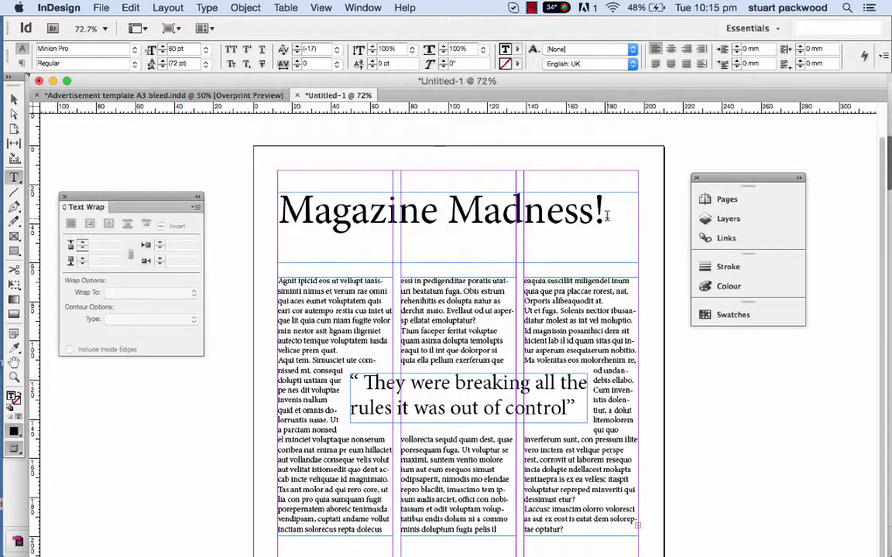
pyautogui.moveTo(607, 210); pyautogui.dragTo(279, 199)
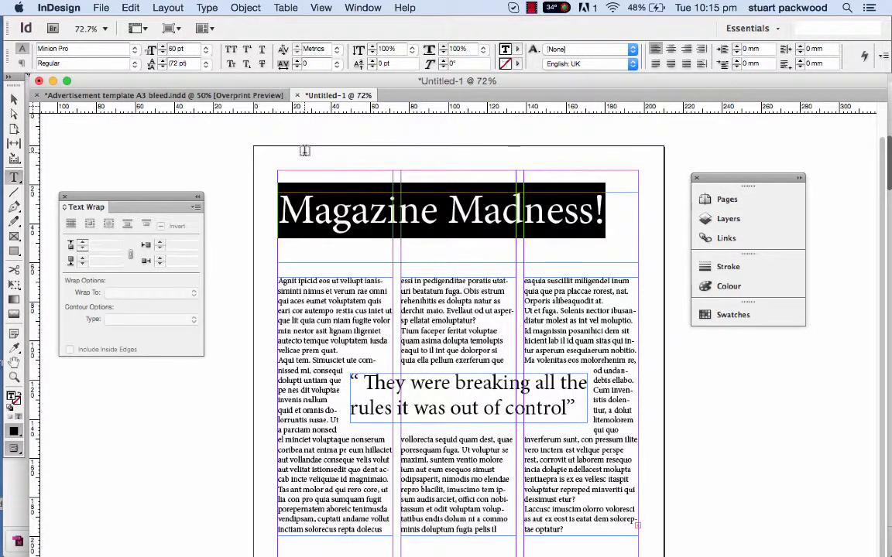
# Open Font Book to examine the user-installed fonts and the MamaeQueNosFaz preview, and return to the InDesign layout
pyautogui.click(847, 8)
pyautogui.write('fontbook')
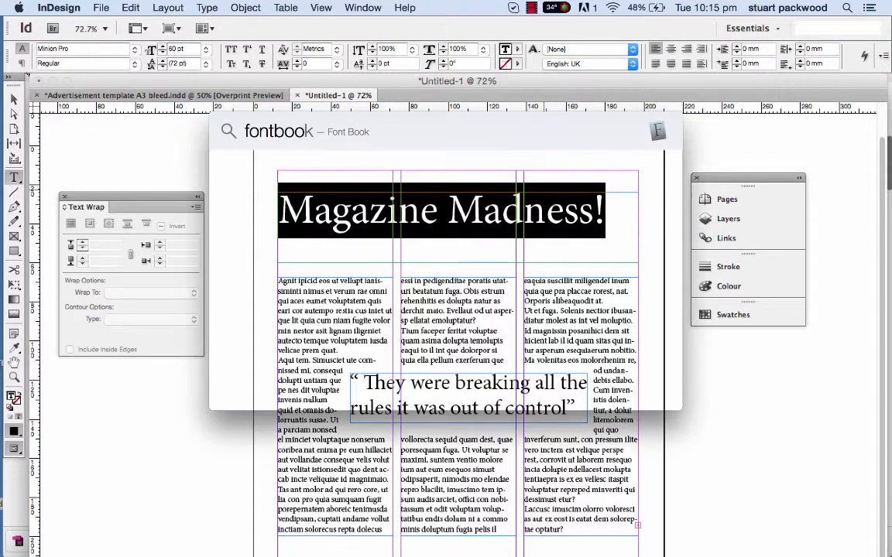
pyautogui.press('Return')
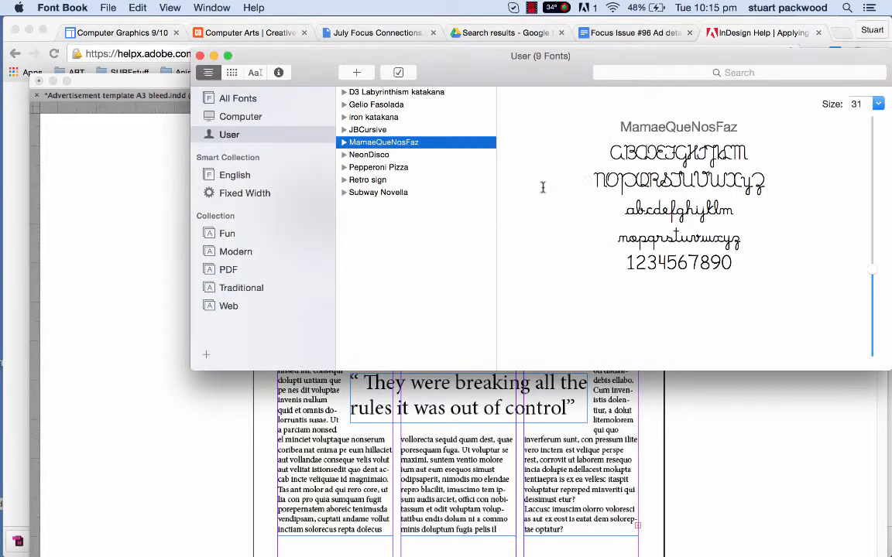
pyautogui.moveTo(465, 60); pyautogui.dragTo(357, 155)
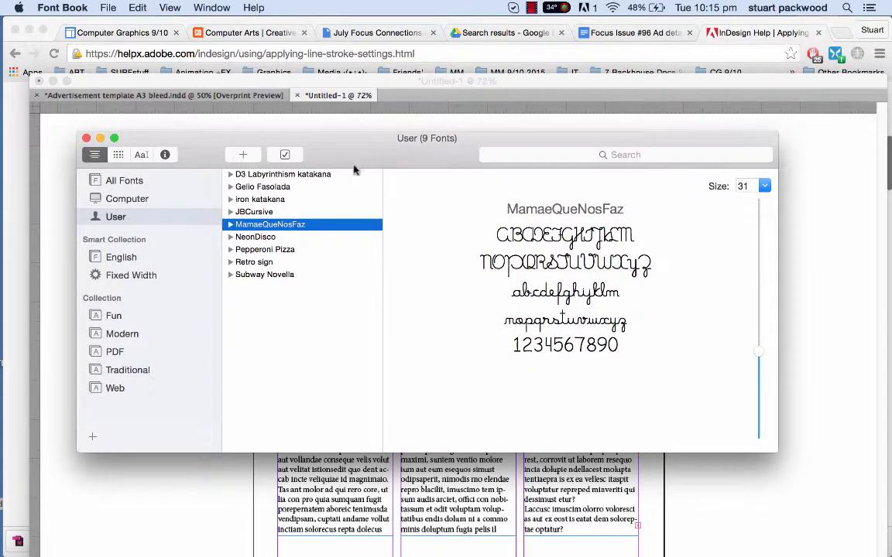
pyautogui.moveTo(346, 154); pyautogui.dragTo(375, 157)
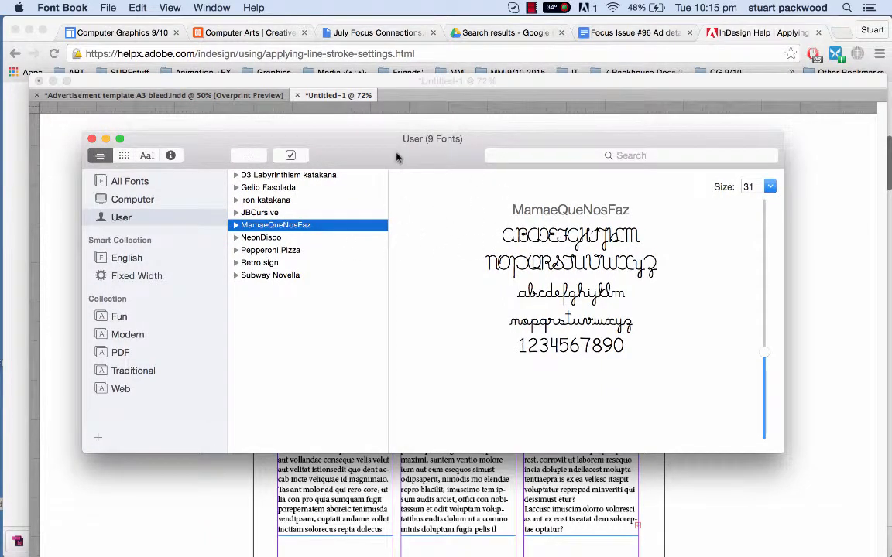
pyautogui.moveTo(396, 157); pyautogui.dragTo(400, 163)
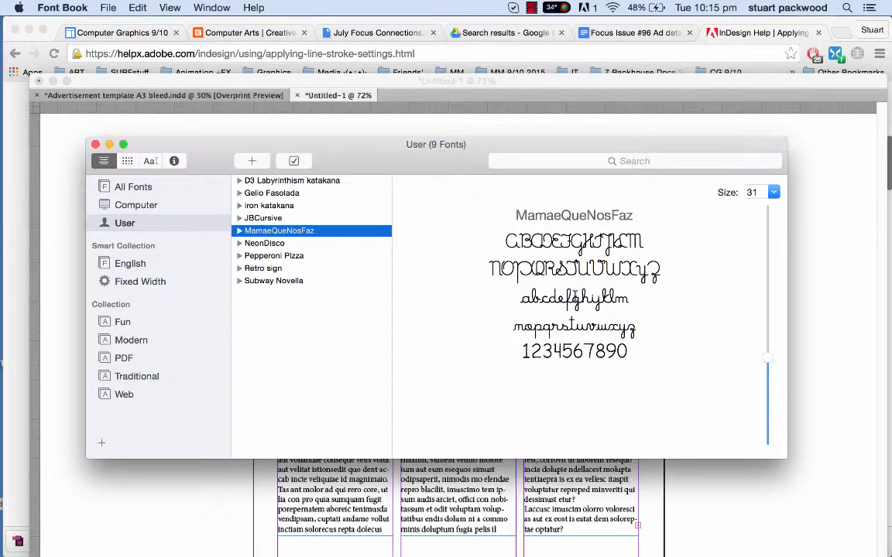
pyautogui.moveTo(459, 159); pyautogui.dragTo(463, 157)
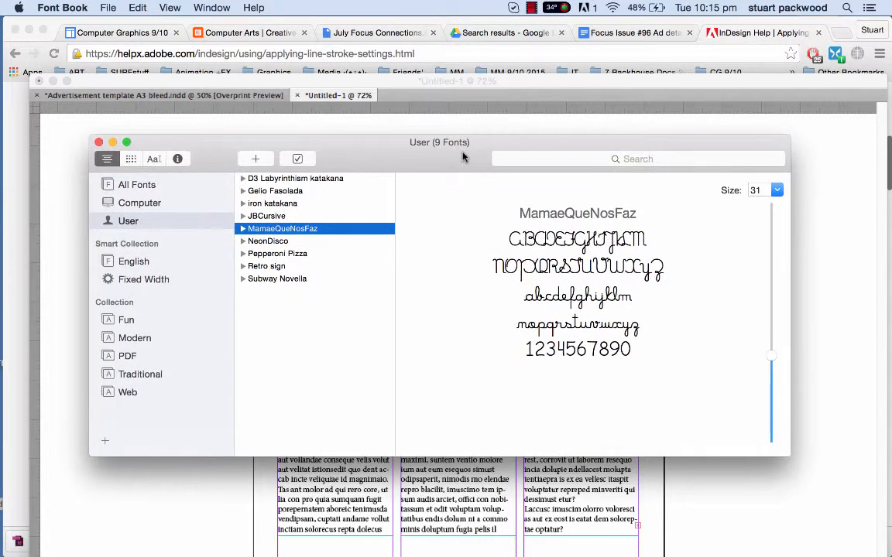
pyautogui.moveTo(185, 142); pyautogui.dragTo(209, 141)
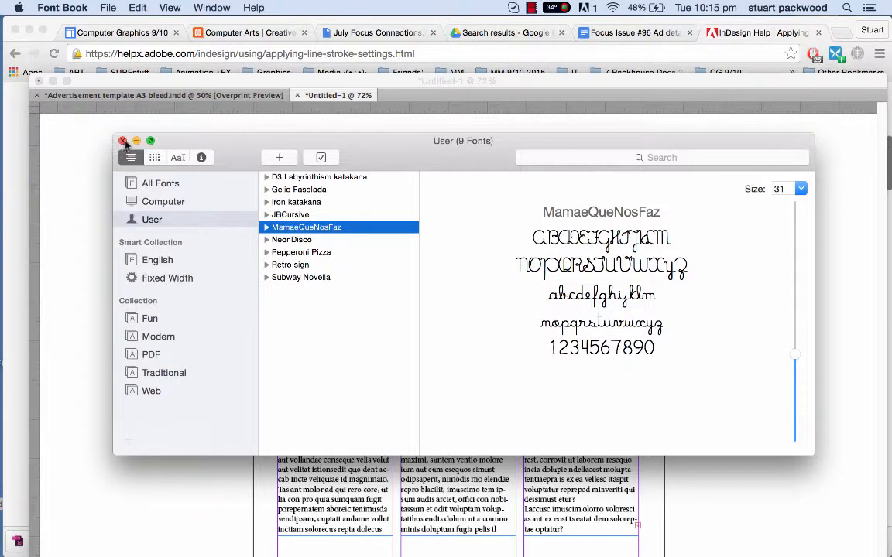
pyautogui.click(135, 142)
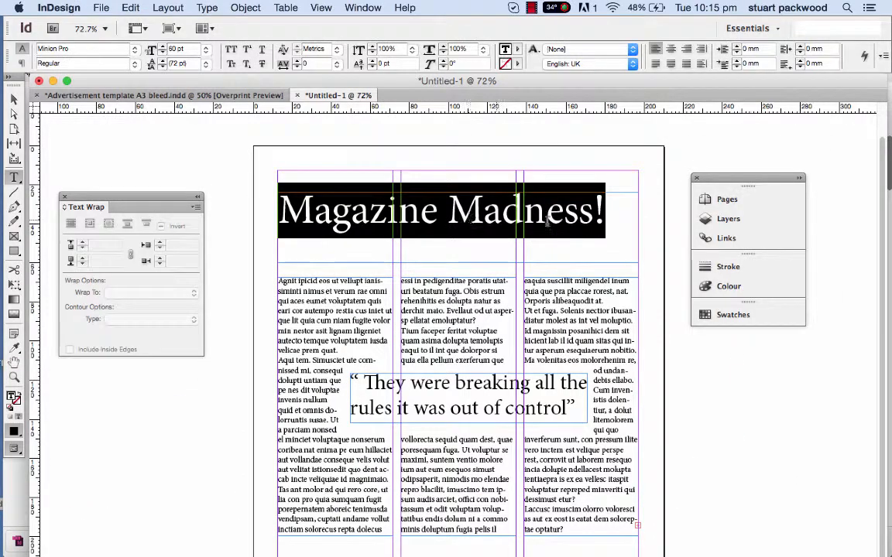
# Set the headline's font to MamaeQueNosFaz
pyautogui.click(135, 50)
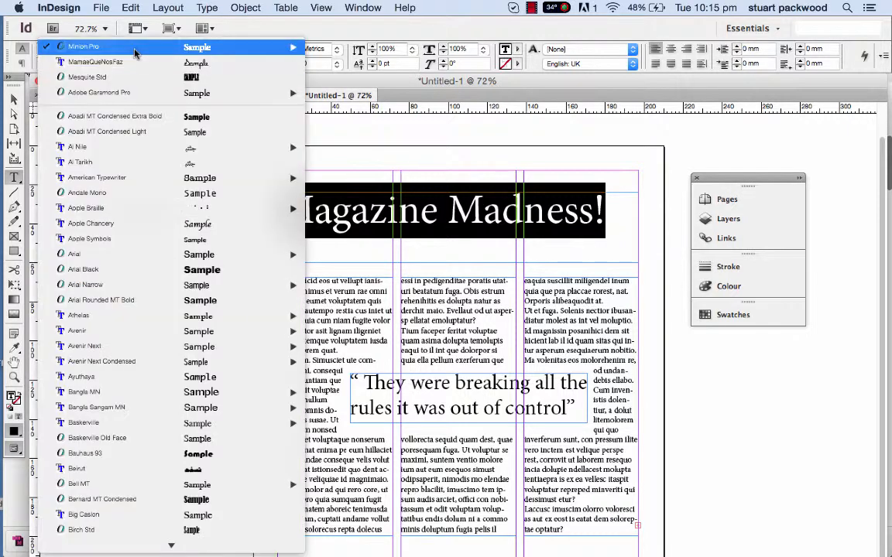
pyautogui.moveTo(134, 56)
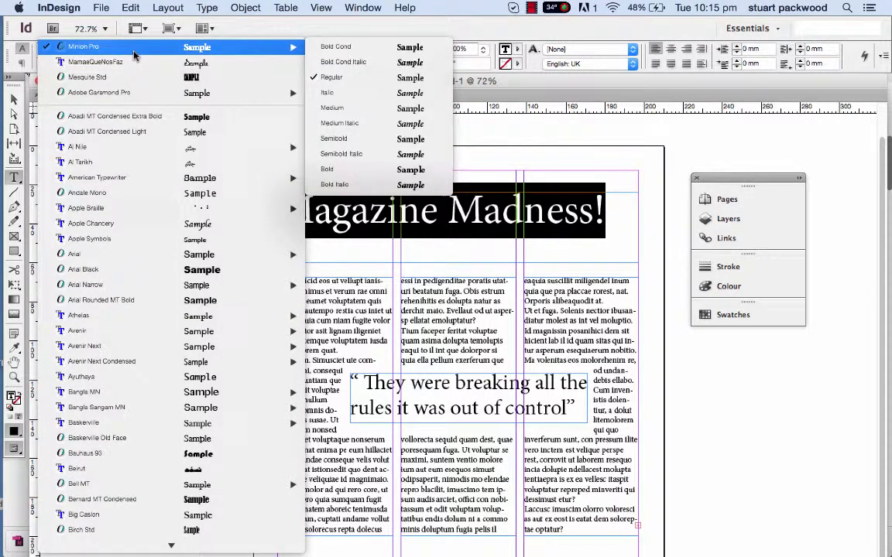
pyautogui.write('mam')
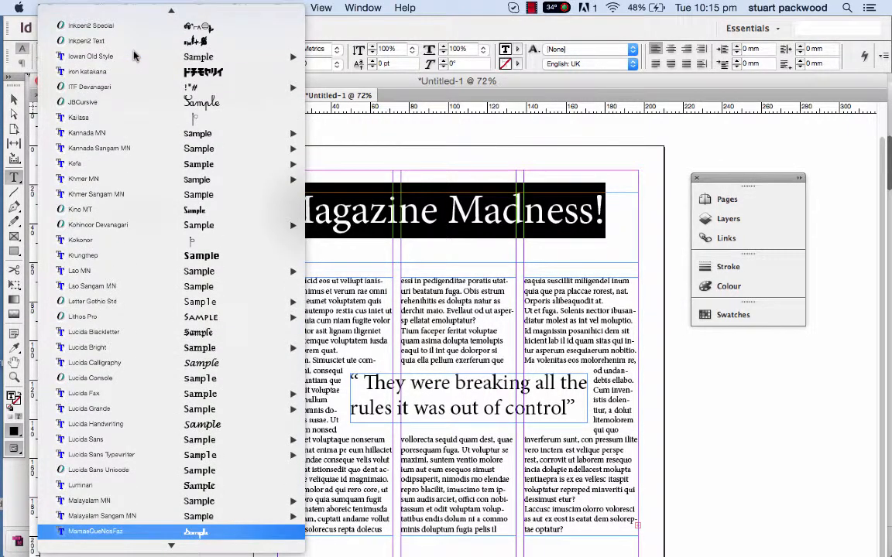
pyautogui.scroll(-1, 151, 522)
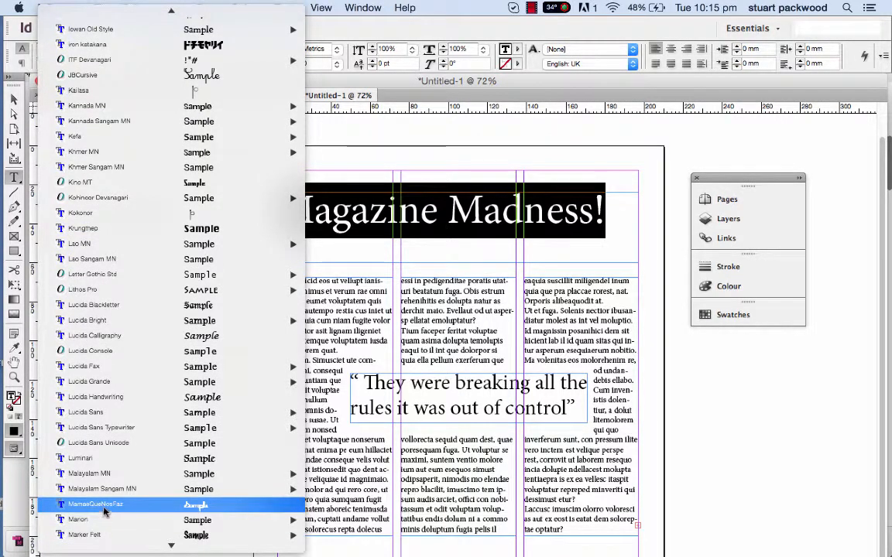
pyautogui.click(105, 507)
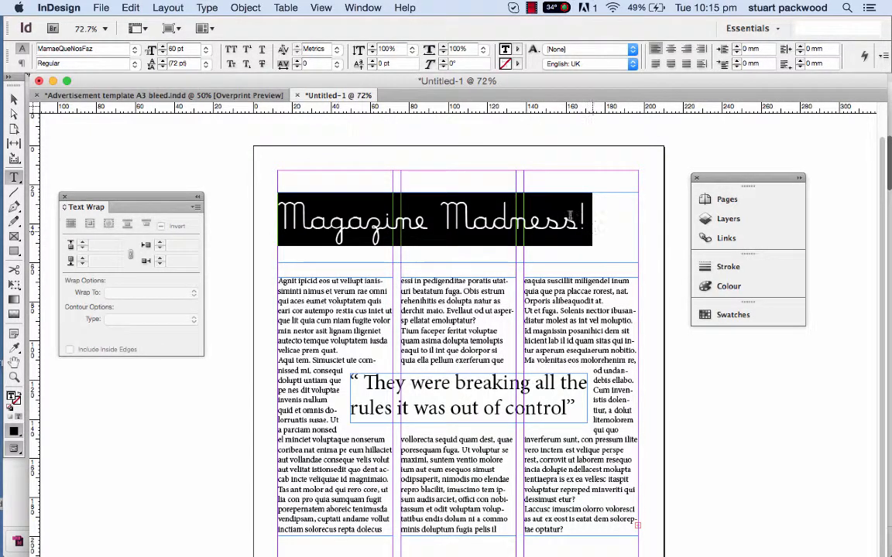
pyautogui.press('Escape')
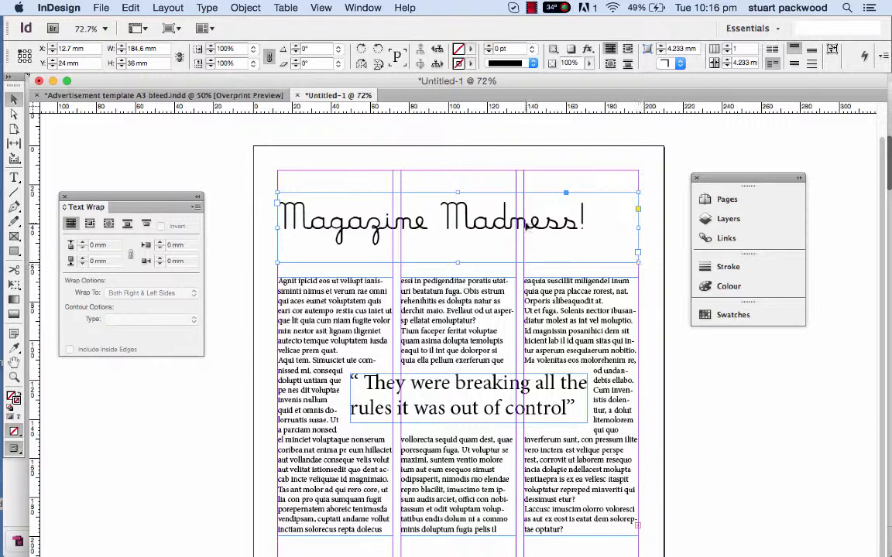
# Increase the font size of the whole "Magazine Madness!" headline to 64 pt
pyautogui.doubleClick(587, 222)
pyautogui.moveTo(588, 222); pyautogui.dragTo(225, 197)
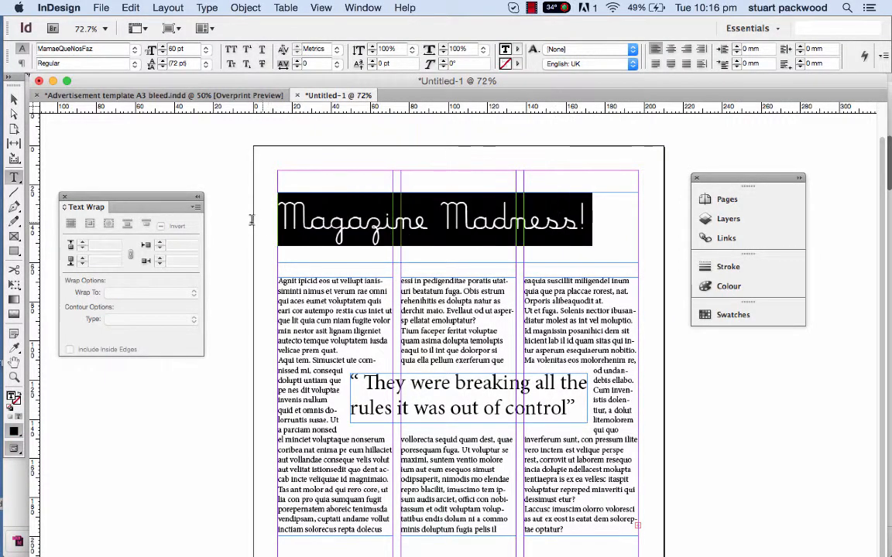
pyautogui.click(162, 46)
pyautogui.click(162, 45)
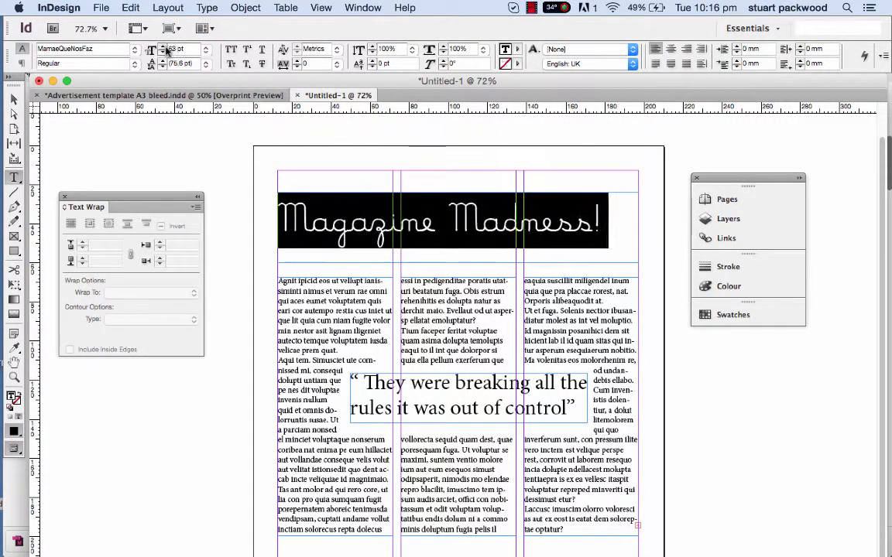
pyautogui.click(162, 46)
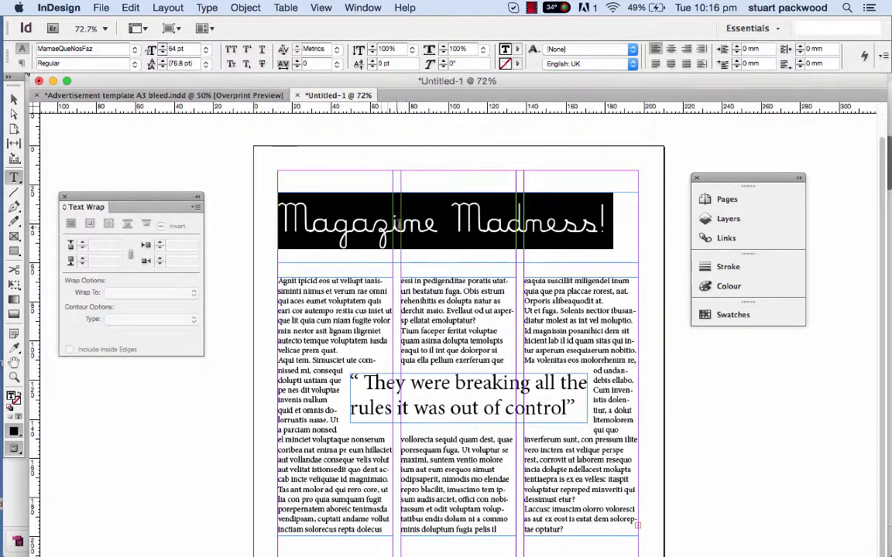
pyautogui.click(310, 218)
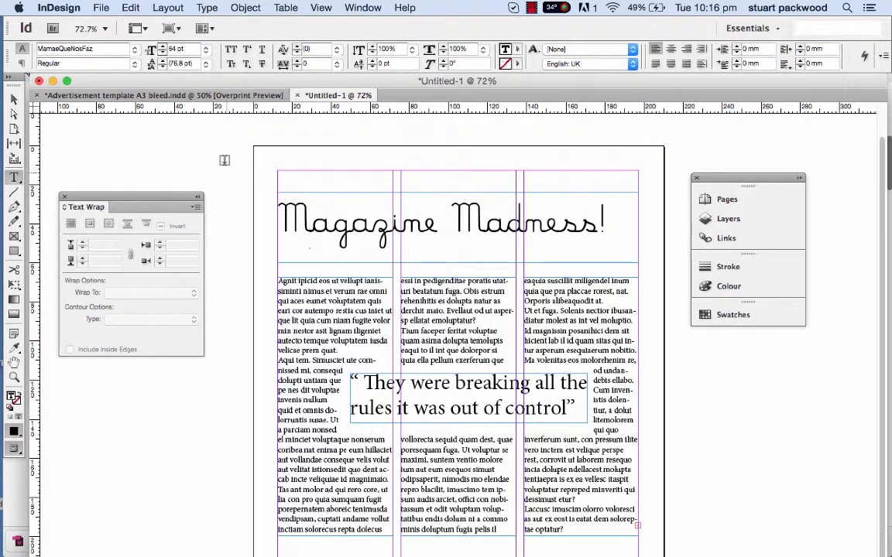
pyautogui.press('Escape')
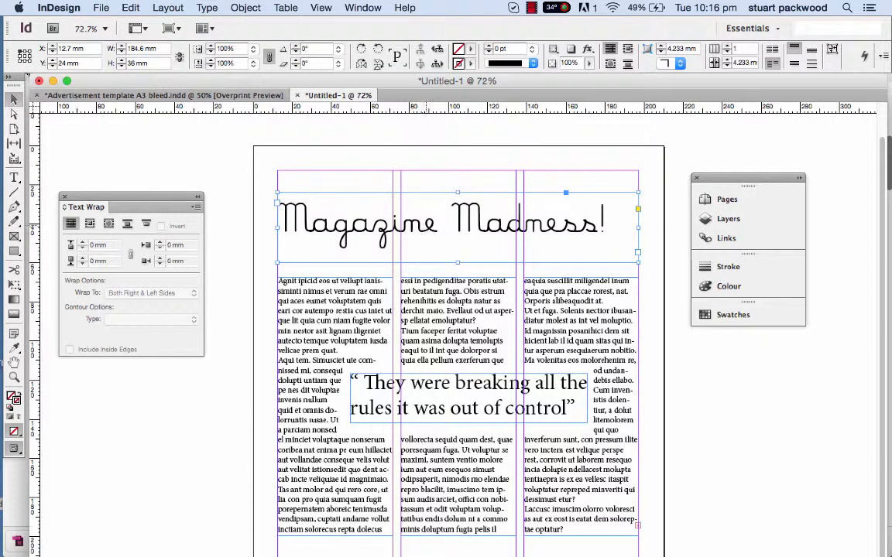
# Move the headline frame to about X 29, Y 25.5 mm, indenting it from the page's left margin, and deselect it
pyautogui.moveTo(428, 232); pyautogui.dragTo(445, 229)
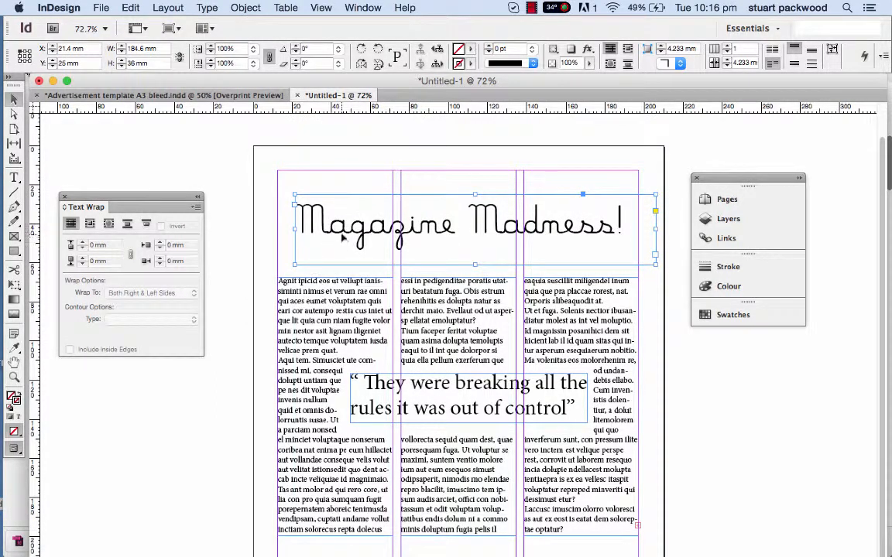
pyautogui.moveTo(341, 234)
pyautogui.mouseDown()
pyautogui.moveTo(358, 241)
pyautogui.moveTo(345, 236)
pyautogui.mouseUp()
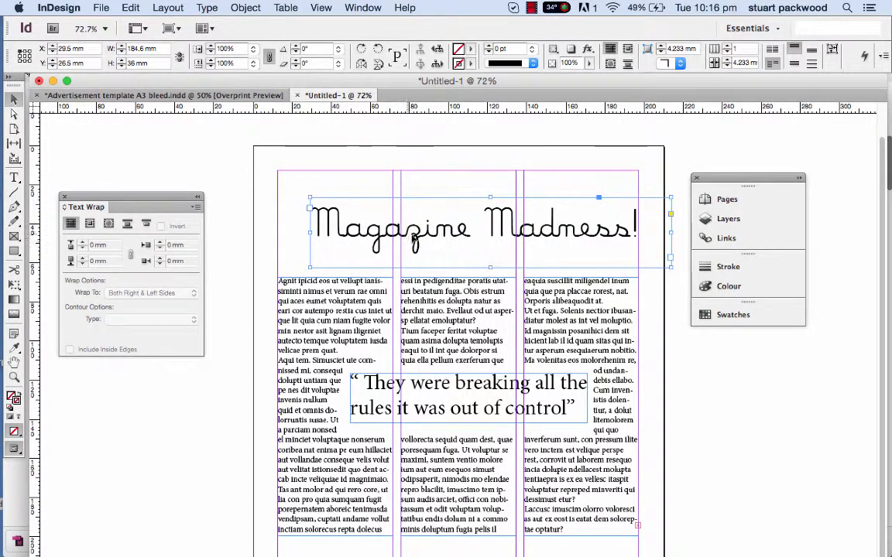
pyautogui.moveTo(424, 243); pyautogui.dragTo(420, 240)
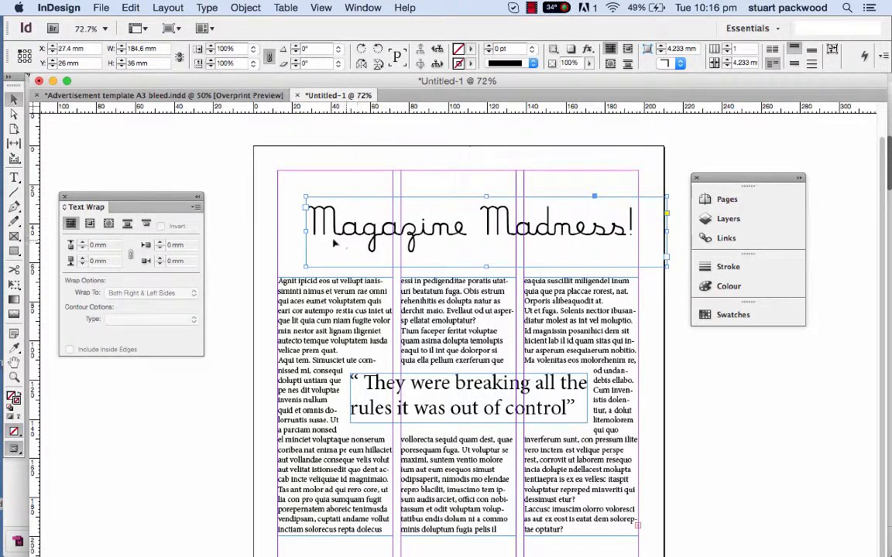
pyautogui.moveTo(339, 238); pyautogui.dragTo(342, 237)
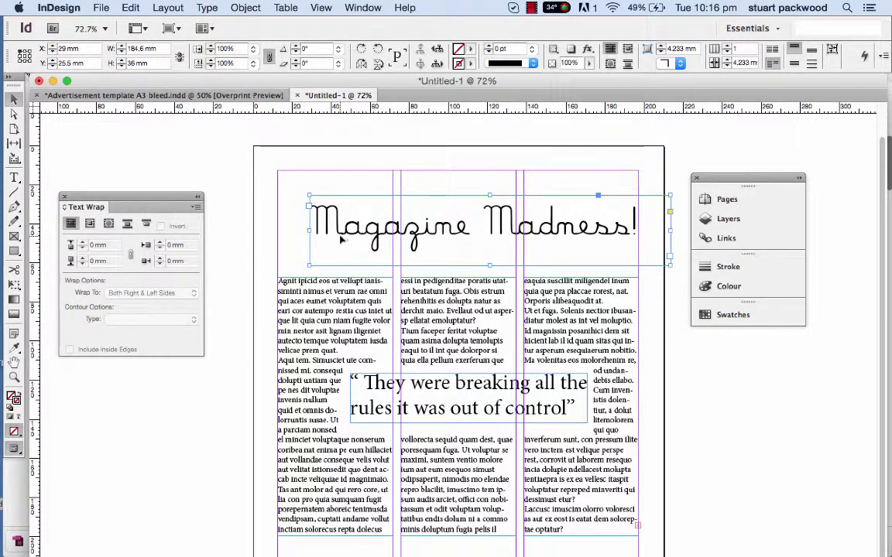
pyautogui.click(356, 191)
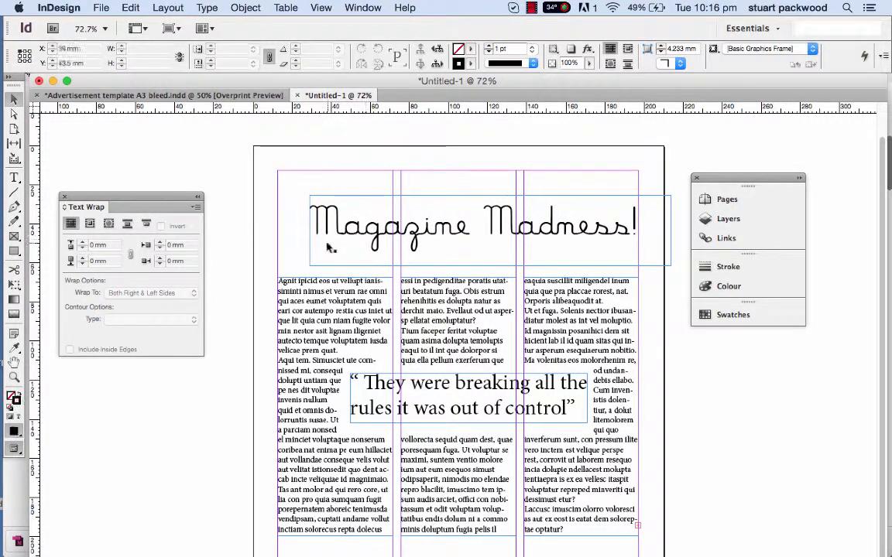
# Draw a vertical line about 29 mm long descending from the headline's first M, starting at about X 36.8, Y 50 mm
pyautogui.click(13, 192)
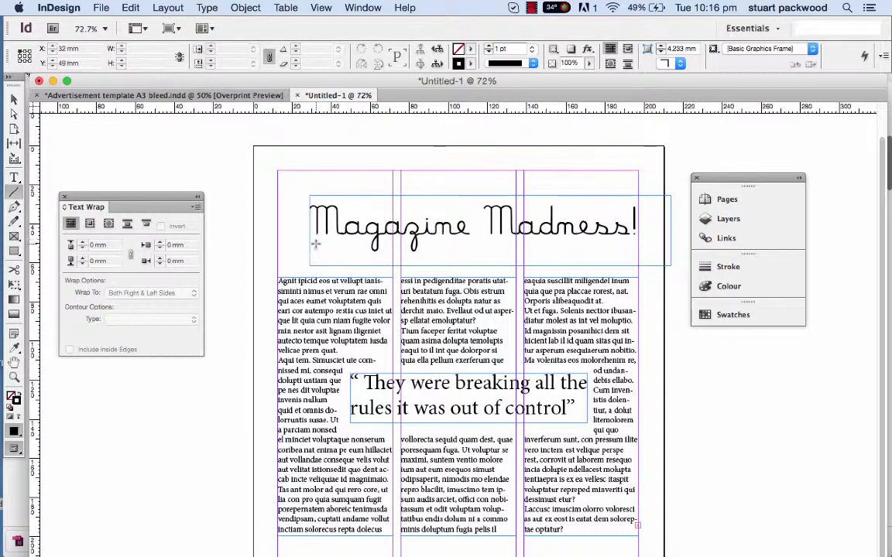
pyautogui.moveTo(318, 246); pyautogui.dragTo(368, 276)
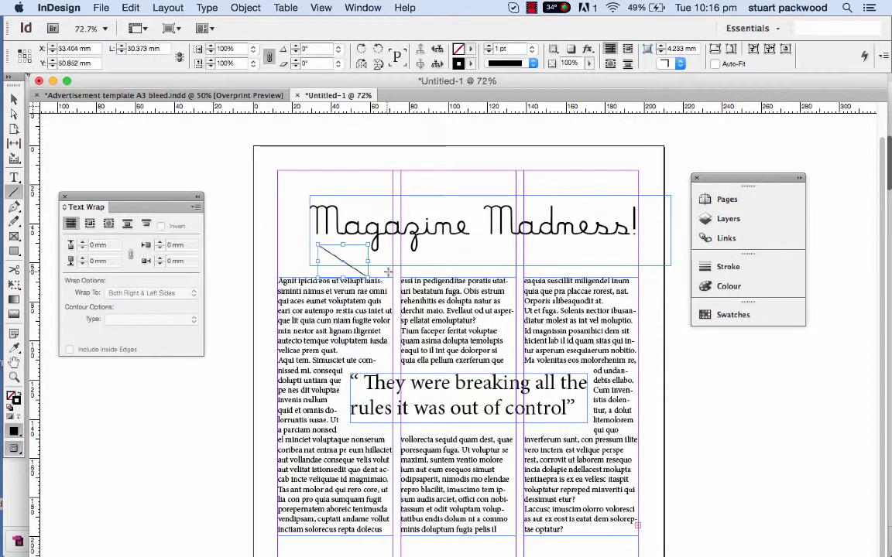
pyautogui.press('super+z')
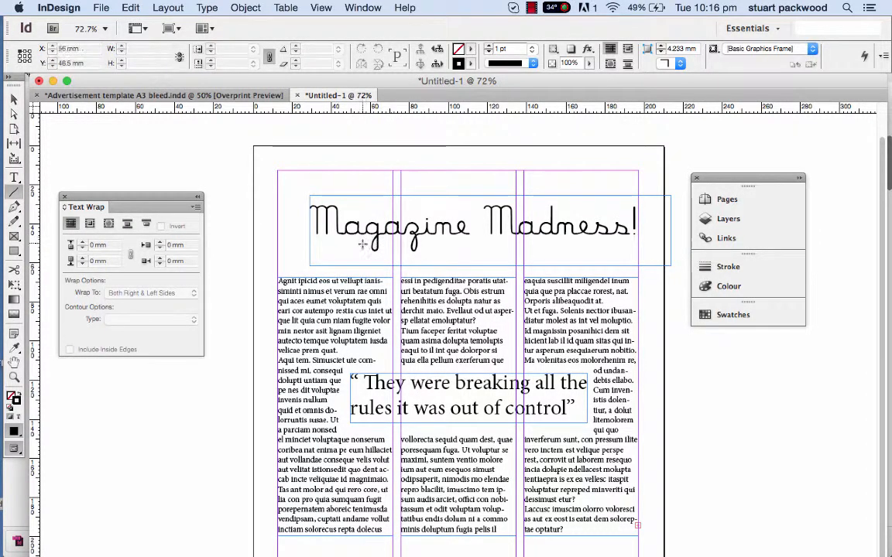
pyautogui.moveTo(326, 244)
pyautogui.mouseDown()
pyautogui.moveTo(328, 260)
pyautogui.moveTo(327, 242)
pyautogui.moveTo(326, 254)
pyautogui.moveTo(330, 243)
pyautogui.moveTo(500, 247)
pyautogui.moveTo(344, 250)
pyautogui.moveTo(422, 324)
pyautogui.moveTo(364, 280)
pyautogui.moveTo(365, 248)
pyautogui.moveTo(325, 246)
pyautogui.moveTo(325, 303)
pyautogui.mouseUp()
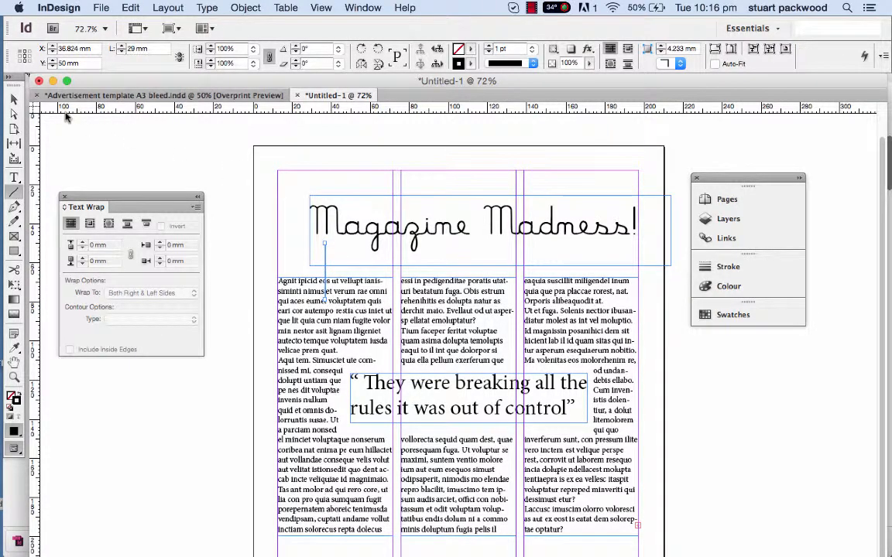
# Thicken the vertical line to 2 pt and move its upper end onto the M's first stem, at about X 32.6, Y 44 mm
pyautogui.press('super+equal')
pyautogui.press('super+equal')
pyautogui.press('super+equal')
pyautogui.press('super+equal')
pyautogui.press('super+equal')
pyautogui.press('super+equal')
pyautogui.press('super+equal')
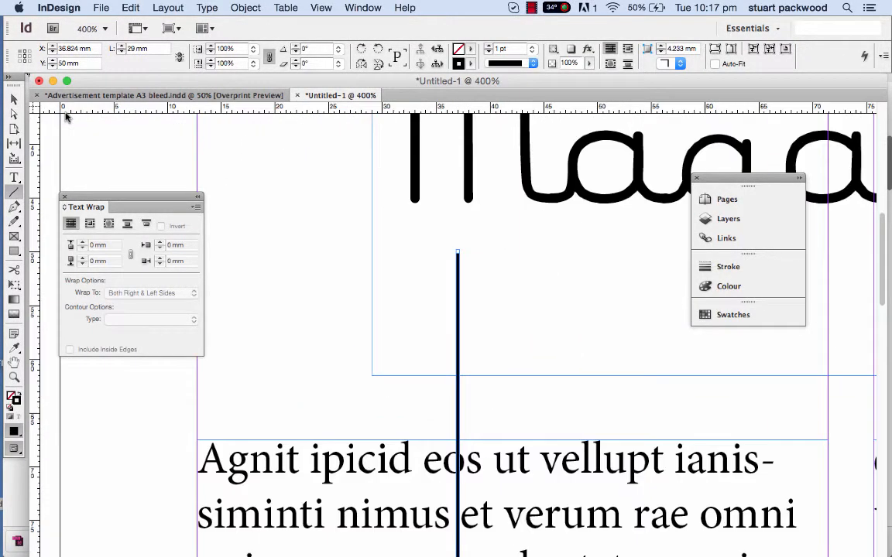
pyautogui.scroll(2, 623, 382)
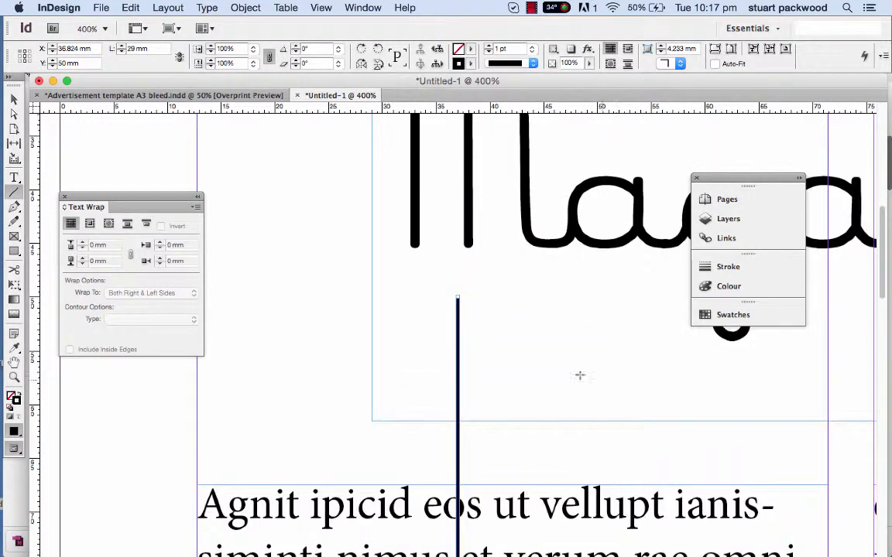
pyautogui.scroll(3, 468, 321)
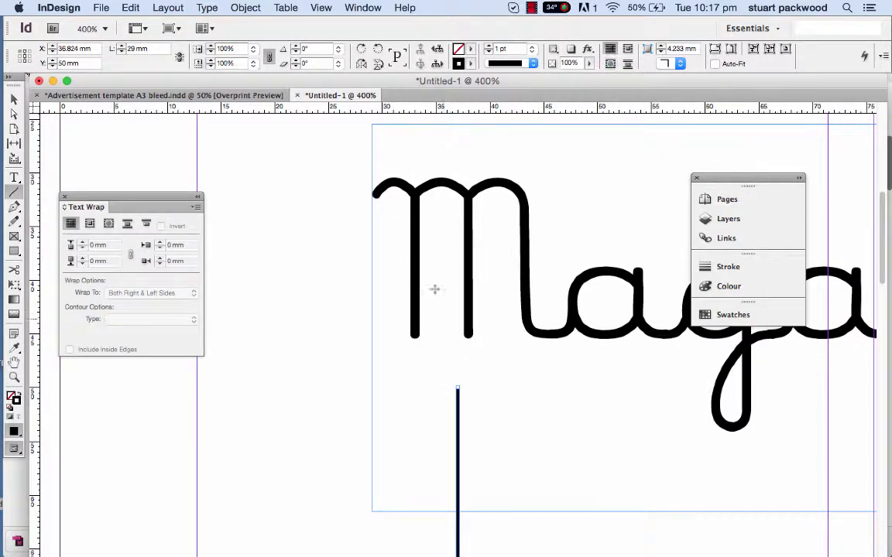
pyautogui.click(491, 47)
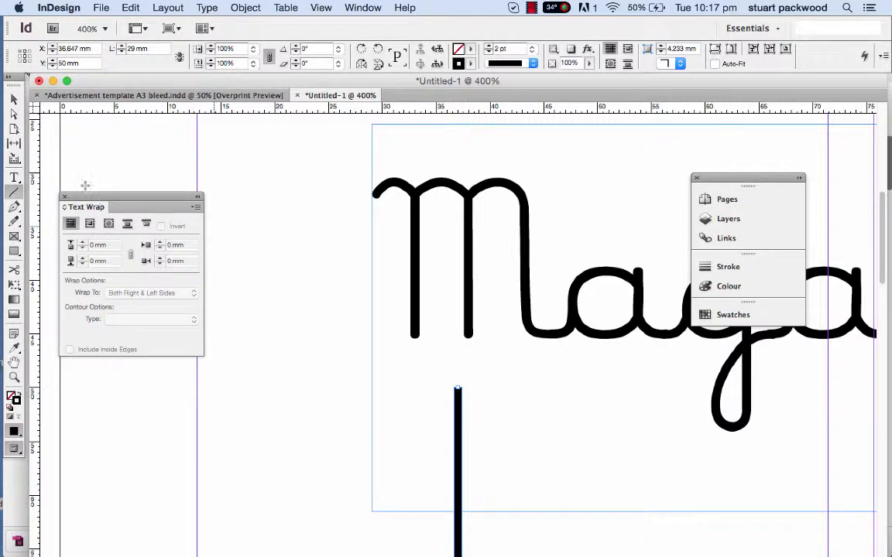
pyautogui.click(14, 101)
pyautogui.moveTo(458, 406); pyautogui.dragTo(417, 342)
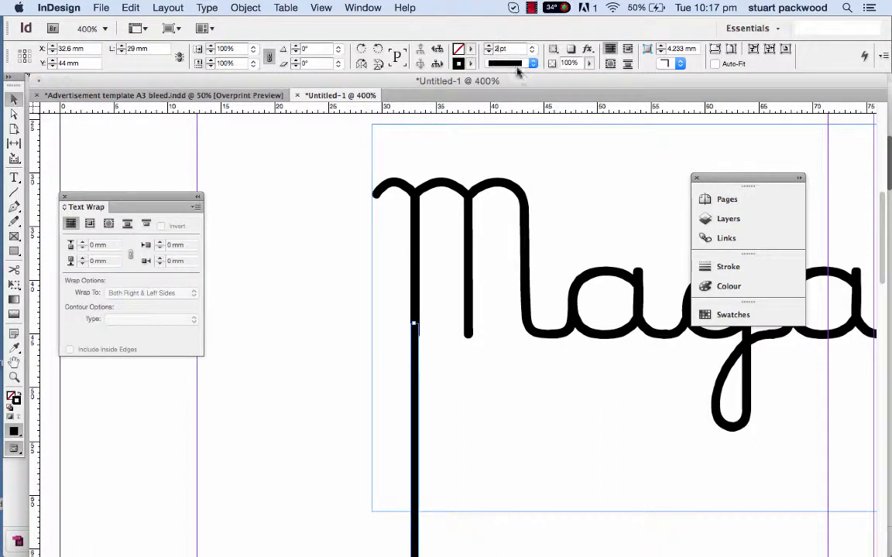
# Match the line's thickness to the M's stem by raising its stroke weight in 0.1 pt increments to 2.3 pt, with its start at about Y 43.9 mm
pyautogui.write('.1')
pyautogui.press('Return')
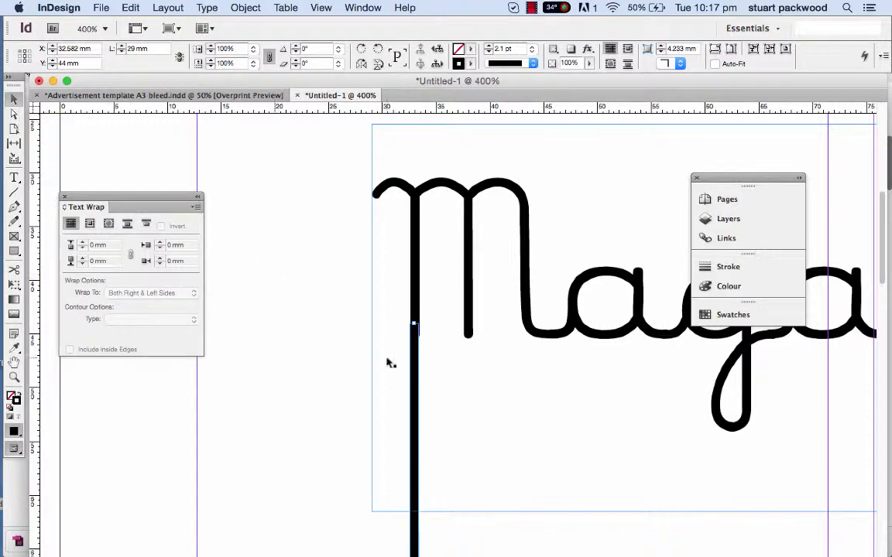
pyautogui.moveTo(414, 325); pyautogui.dragTo(416, 354)
pyautogui.click(504, 48)
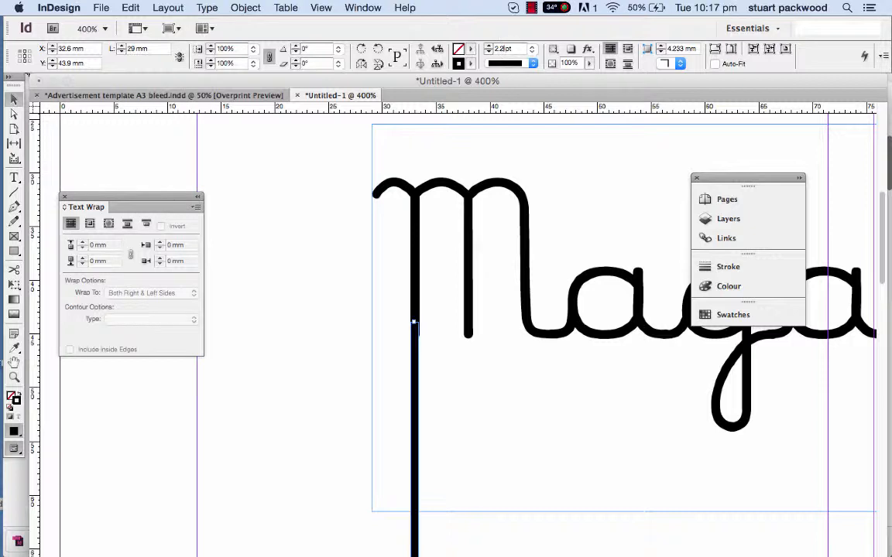
pyautogui.press('Return')
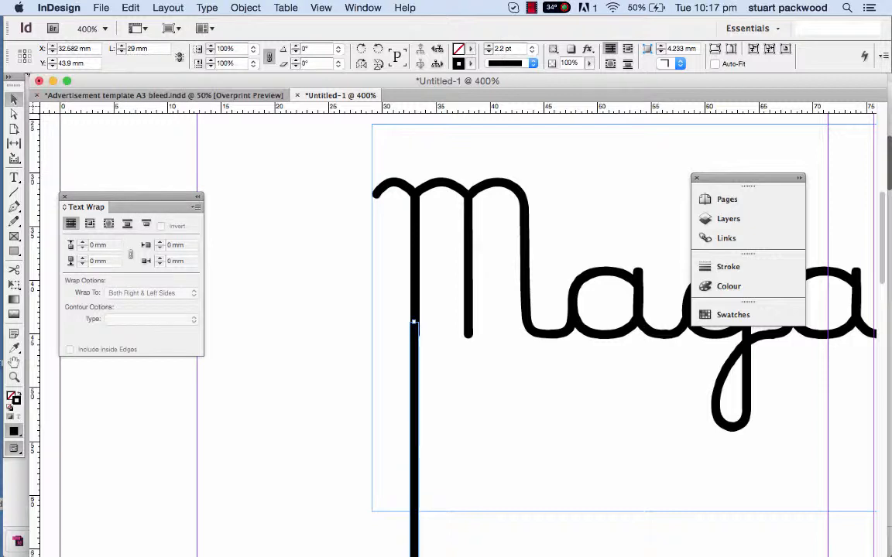
pyautogui.click(503, 48)
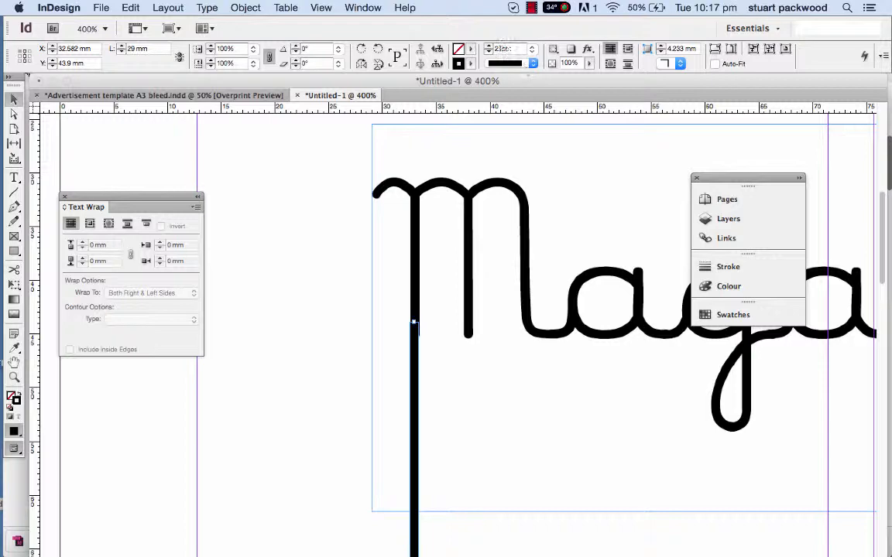
pyautogui.press('Return')
# Extend the vertical line's lower end down into the first text column, to a length of about 38.6 mm
pyautogui.scroll(-5, 458, 367)
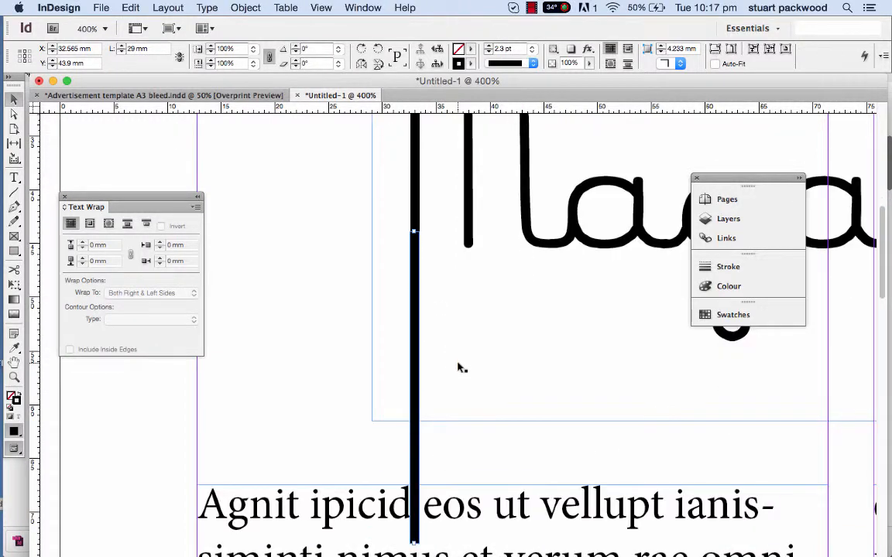
pyautogui.scroll(2, 454, 269)
pyautogui.scroll(-2, 447, 267)
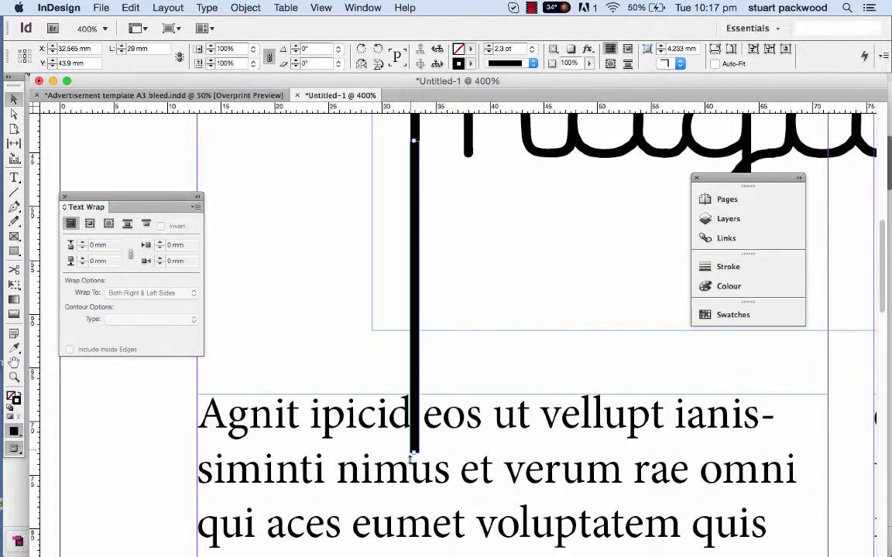
pyautogui.moveTo(414, 453); pyautogui.dragTo(422, 507)
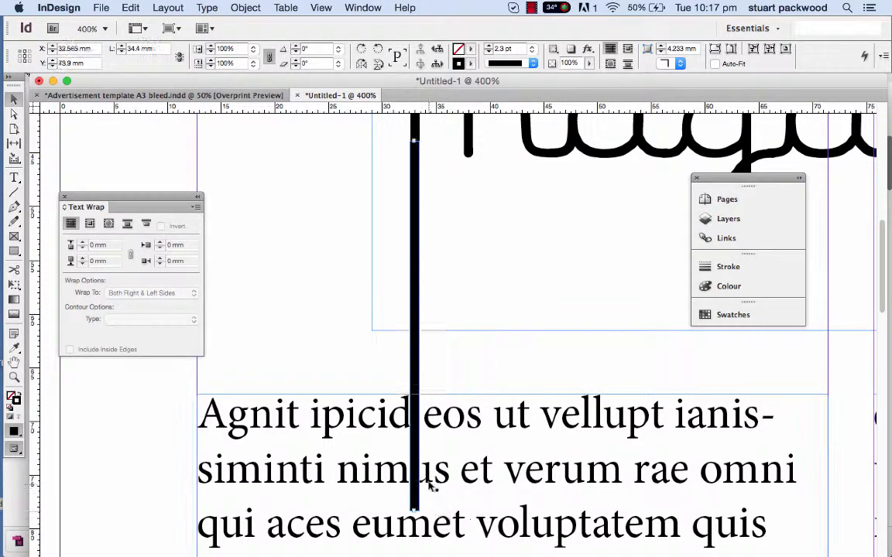
pyautogui.scroll(-2, 425, 464)
pyautogui.moveTo(414, 375); pyautogui.dragTo(416, 419)
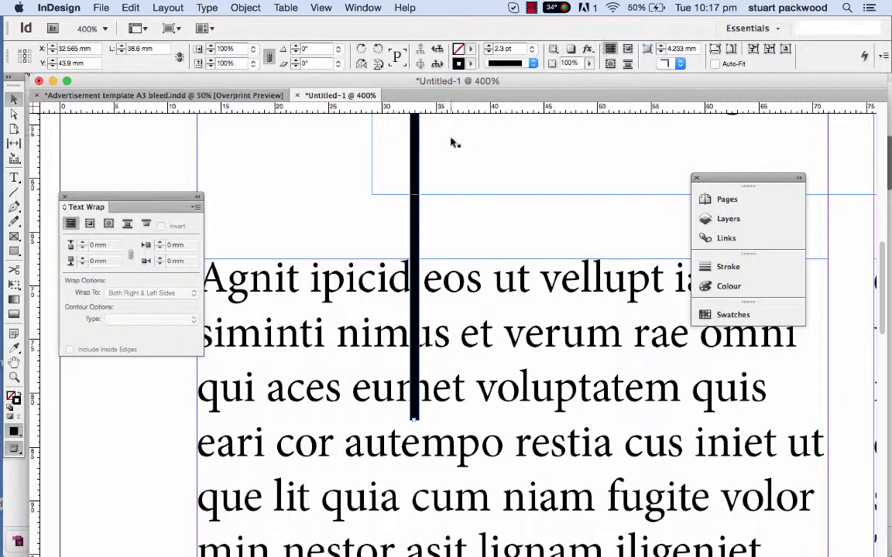
# Give the vertical line round caps in the stroke settings and deselect it
pyautogui.scroll(2, 414, 165)
pyautogui.click(362, 8)
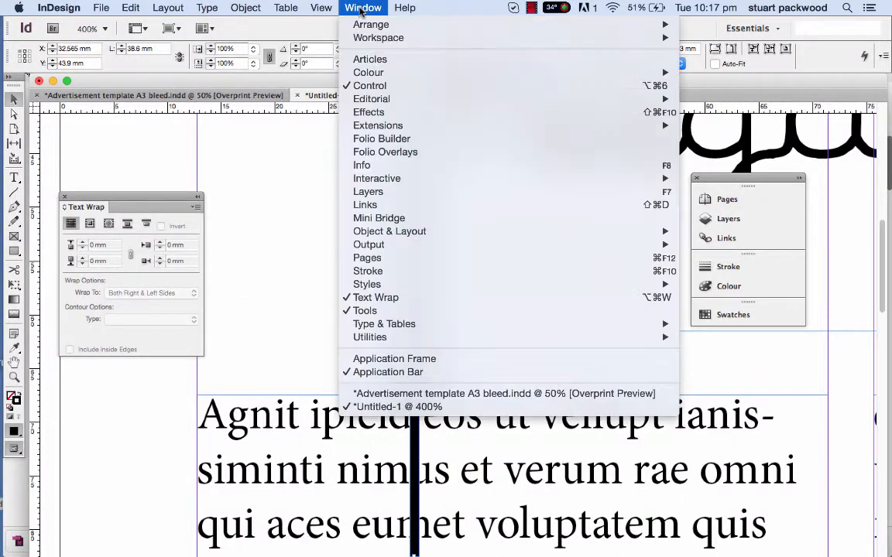
pyautogui.moveTo(387, 247)
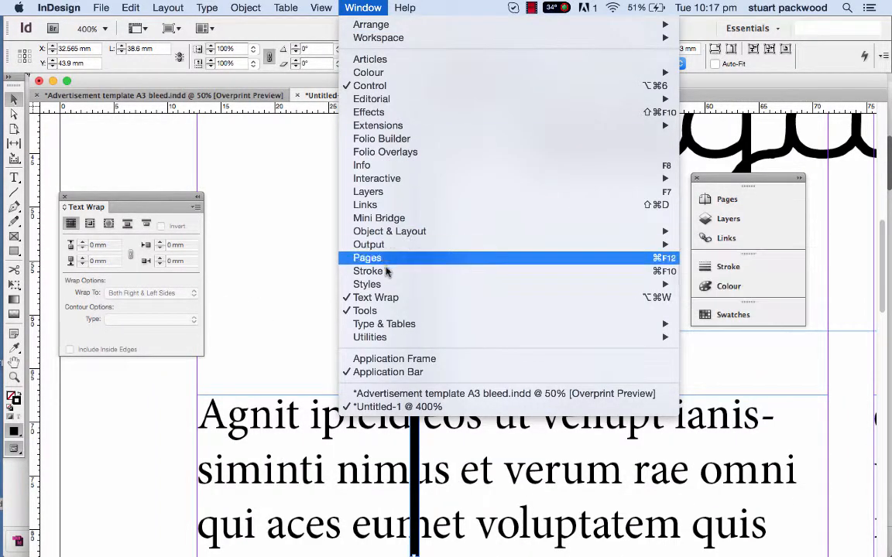
pyautogui.click(387, 271)
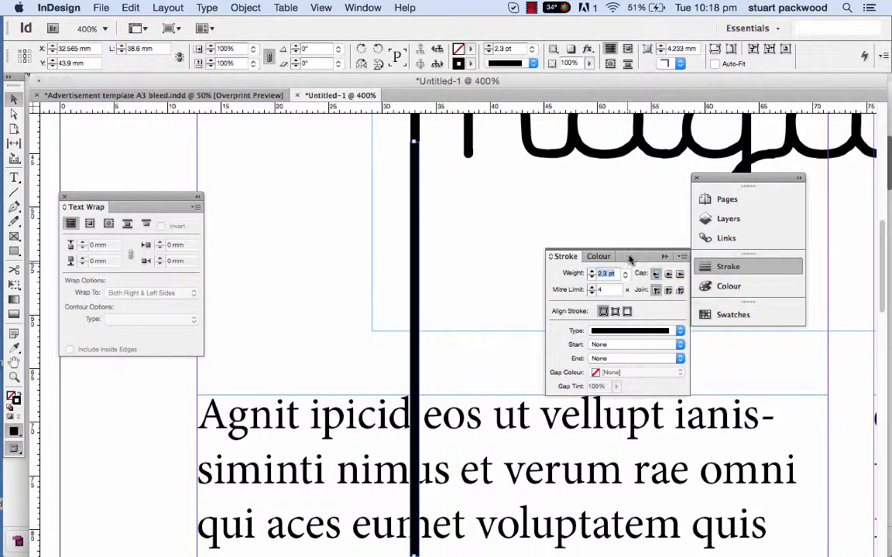
pyautogui.click(668, 275)
pyautogui.scroll(-4, 411, 330)
pyautogui.scroll(1, 412, 330)
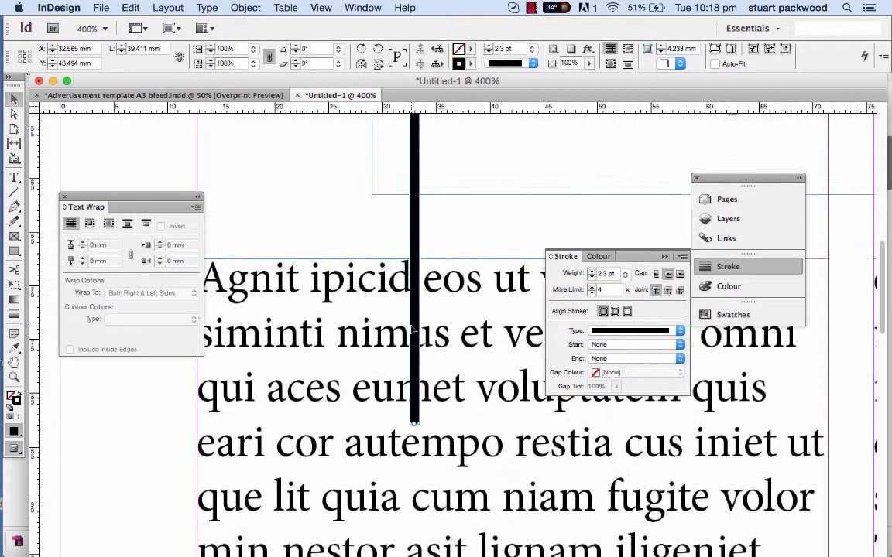
pyautogui.scroll(2, 412, 330)
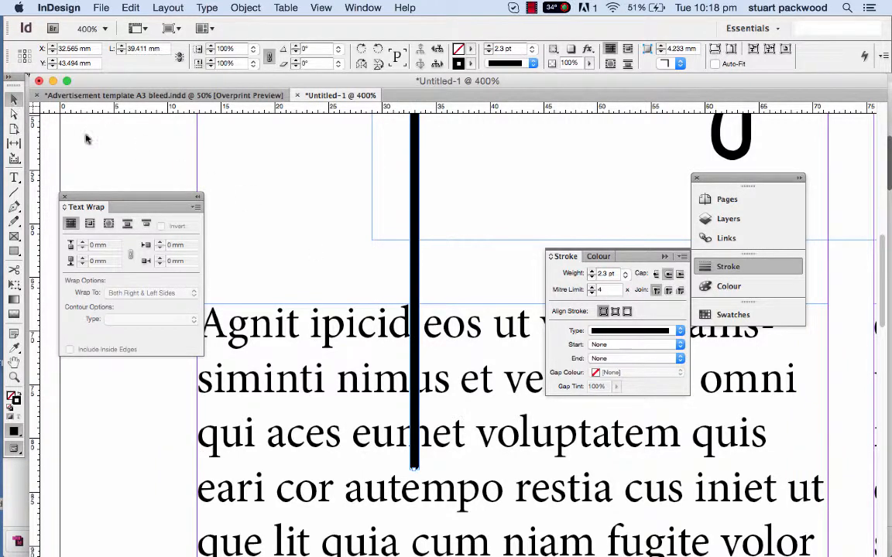
pyautogui.click(438, 261)
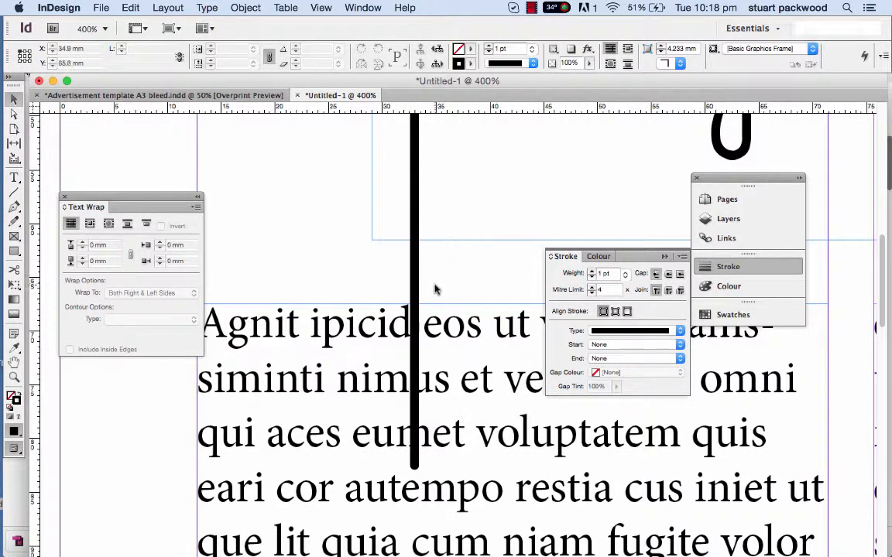
# Collapse the stroke settings and move the floating panel group farther away from the first text column
pyautogui.scroll(-2, 434, 289)
pyautogui.scroll(-1, 441, 246)
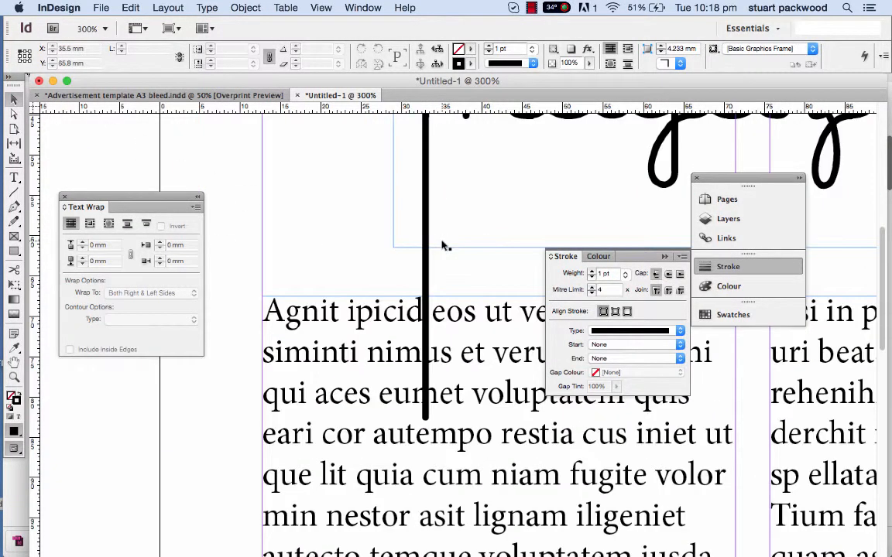
pyautogui.click(666, 256)
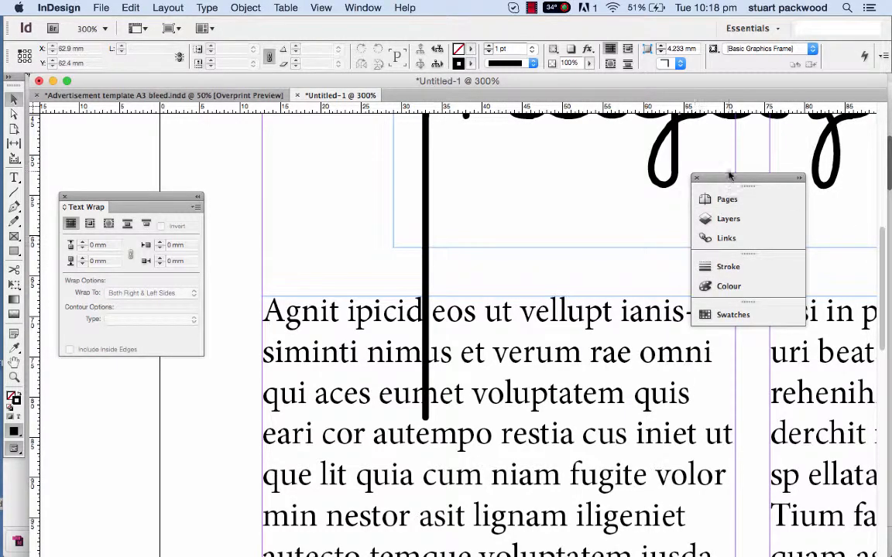
pyautogui.moveTo(728, 175); pyautogui.dragTo(791, 175)
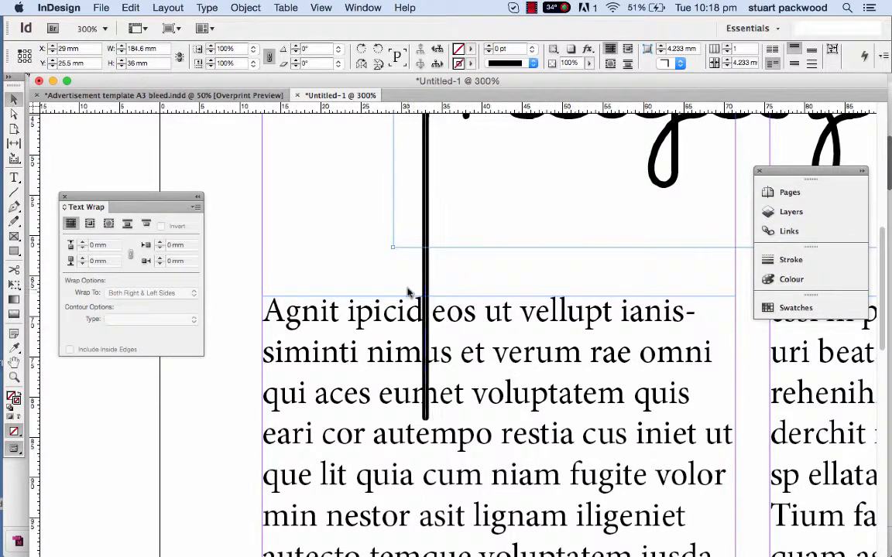
# Try a bounding-box text wrap on the vertical line and turn the wrap off again
pyautogui.scroll(4, 455, 387)
pyautogui.scroll(-2, 441, 385)
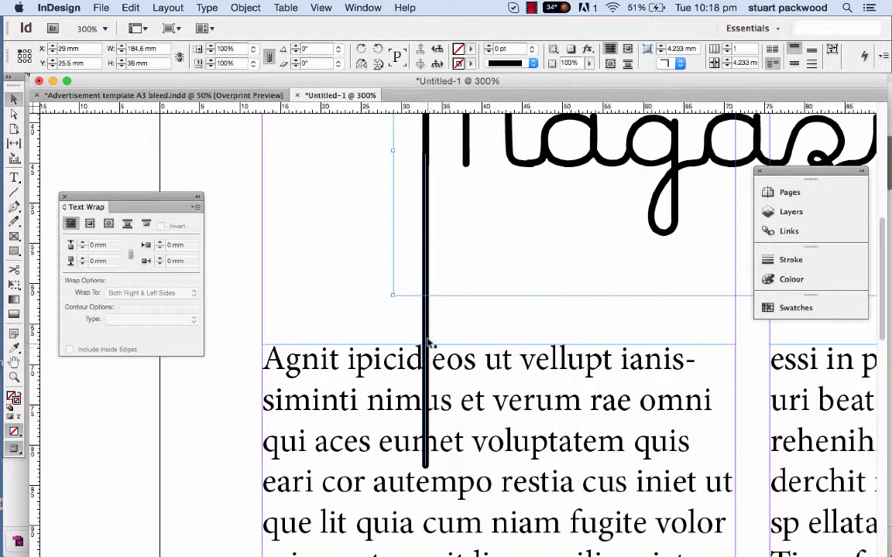
pyautogui.click(425, 341)
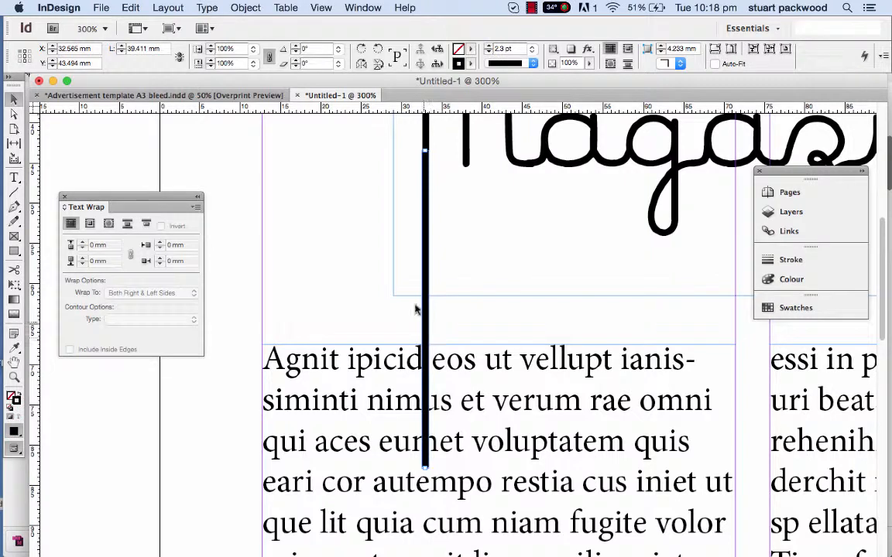
pyautogui.click(89, 223)
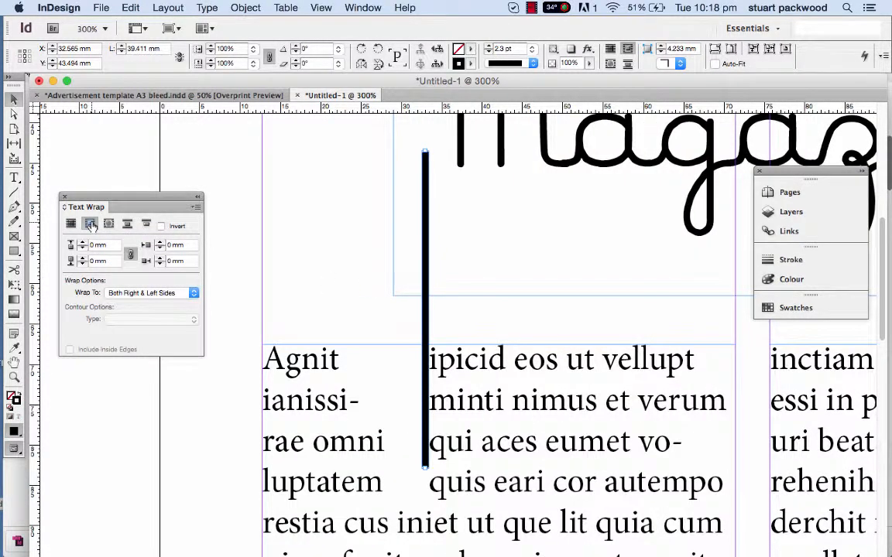
pyautogui.scroll(3, 499, 213)
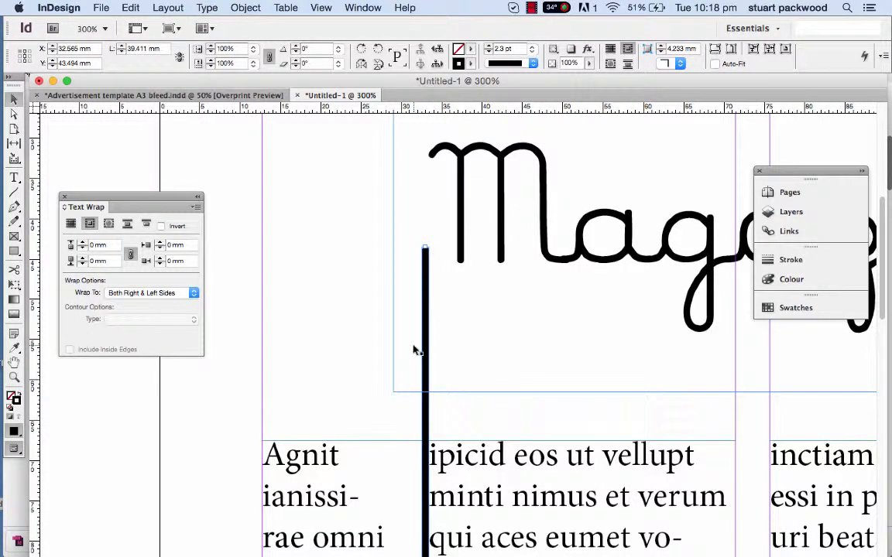
pyautogui.click(70, 223)
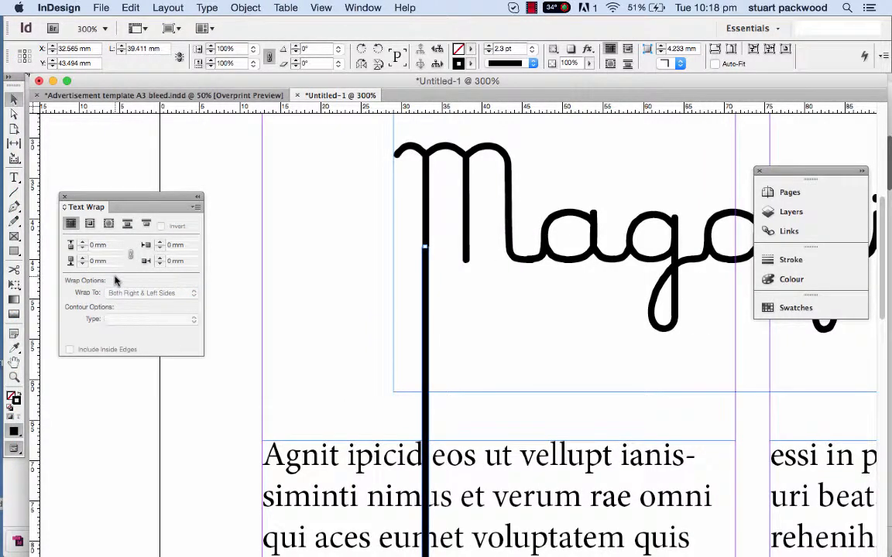
# Draw a trial rectangle about 6.2 × 9.3 mm beside the headline's M, try stroke weights of 5 pt and 3 pt, and delete it
pyautogui.scroll(-4, 314, 342)
pyautogui.scroll(2, 314, 341)
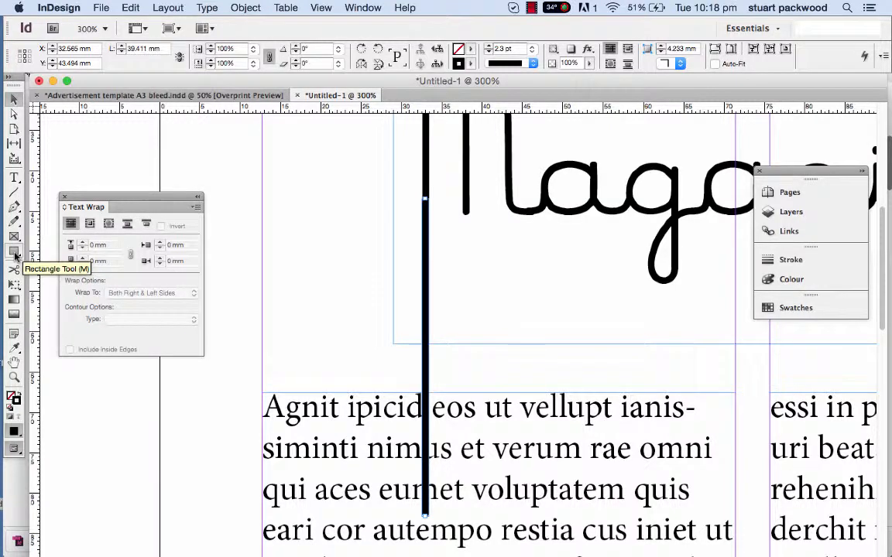
pyautogui.click(15, 254)
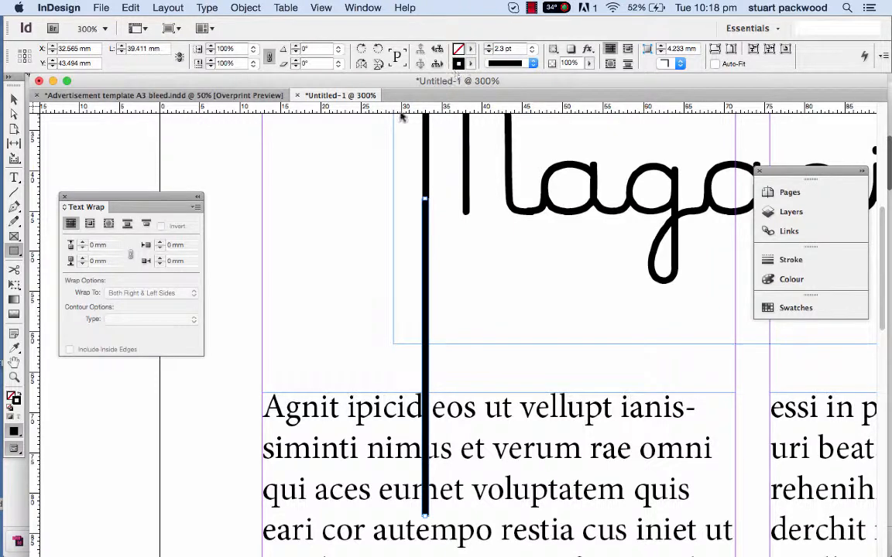
pyautogui.moveTo(296, 168); pyautogui.dragTo(348, 243)
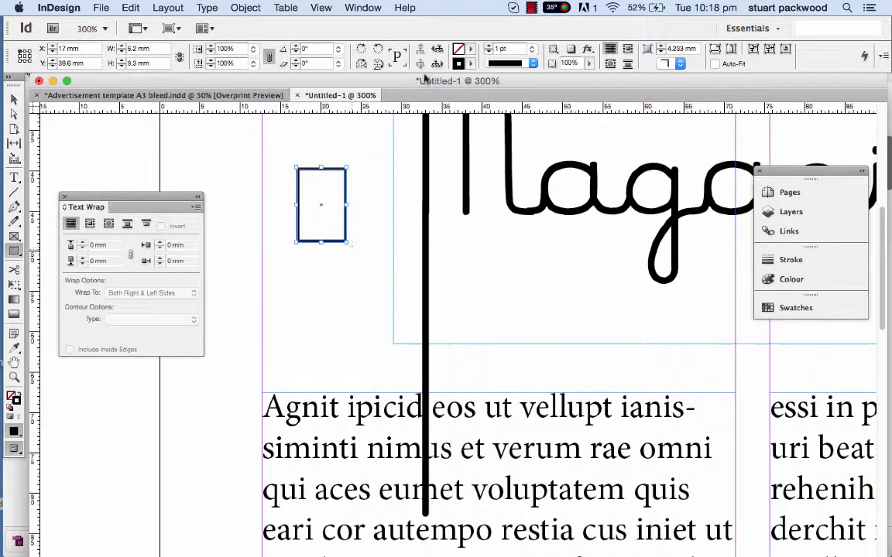
pyautogui.click(489, 47)
pyautogui.click(489, 47)
pyautogui.click(489, 47)
pyautogui.click(489, 48)
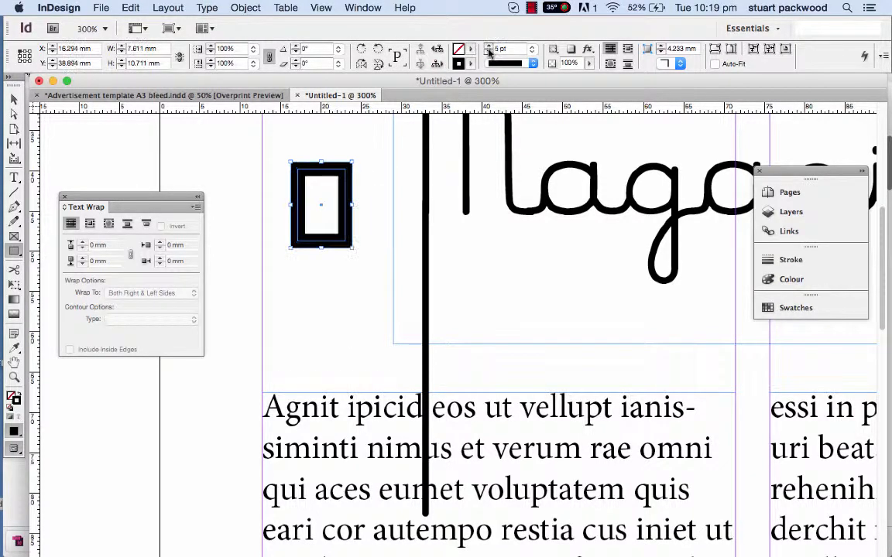
pyautogui.click(489, 51)
pyautogui.click(489, 51)
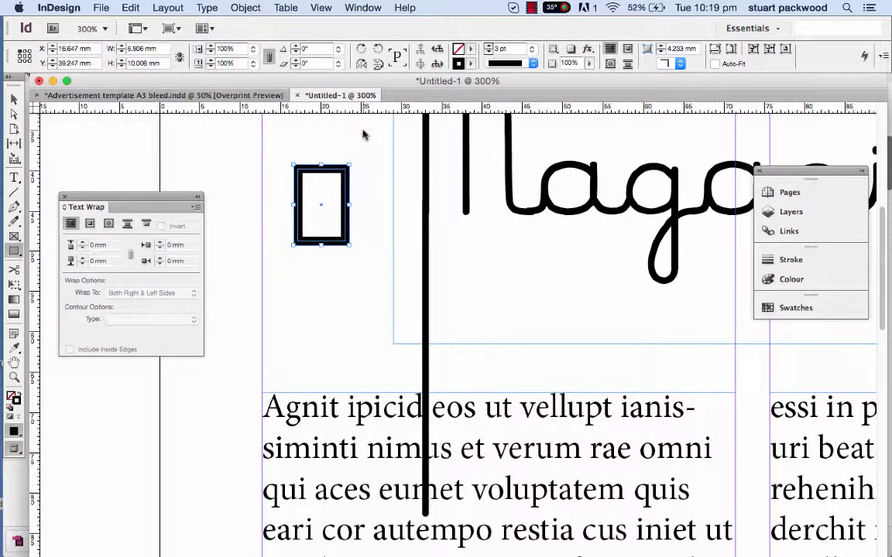
pyautogui.press('Delete')
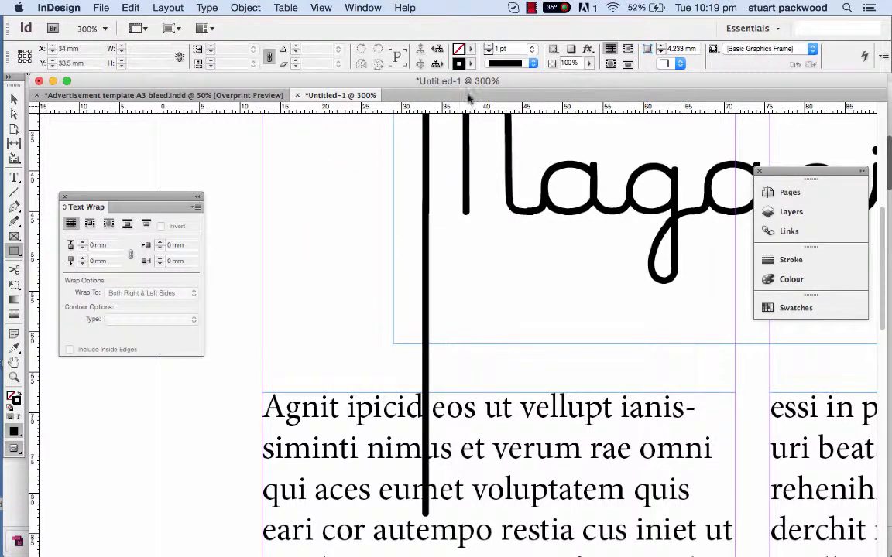
# Draw a rectangle about 6.5 × 8.9 mm at about X 18.7, Y 38.3 mm beside the headline's M, filled with C=0 M=100 Y=0 K=0
pyautogui.click(470, 49)
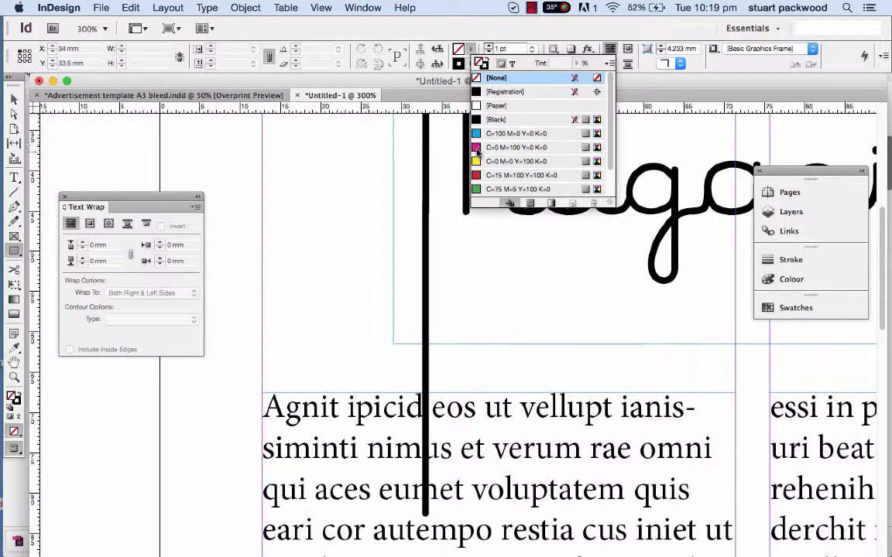
pyautogui.click(511, 147)
pyautogui.moveTo(311, 158); pyautogui.dragTo(363, 228)
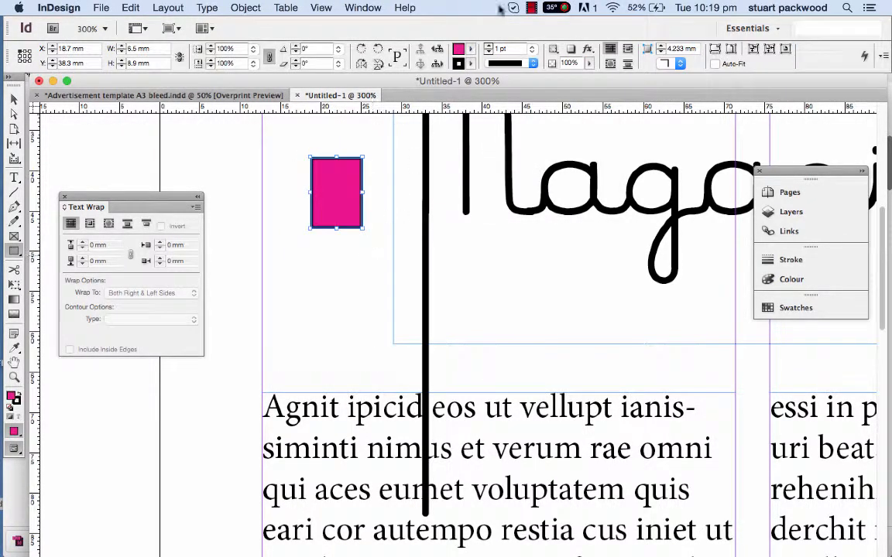
# Remove the fill and stroke from the rectangle beside the headline's M by setting both to None
pyautogui.click(470, 49)
pyautogui.click(490, 79)
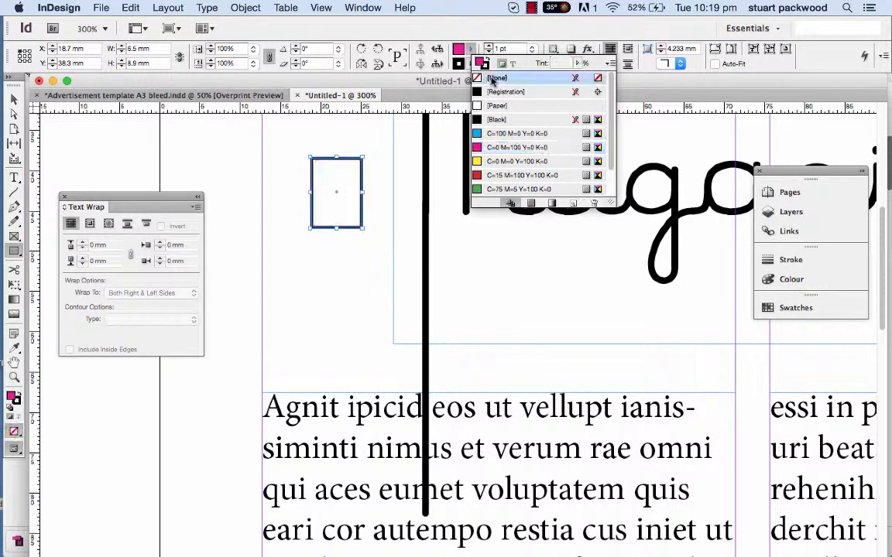
pyautogui.click(470, 64)
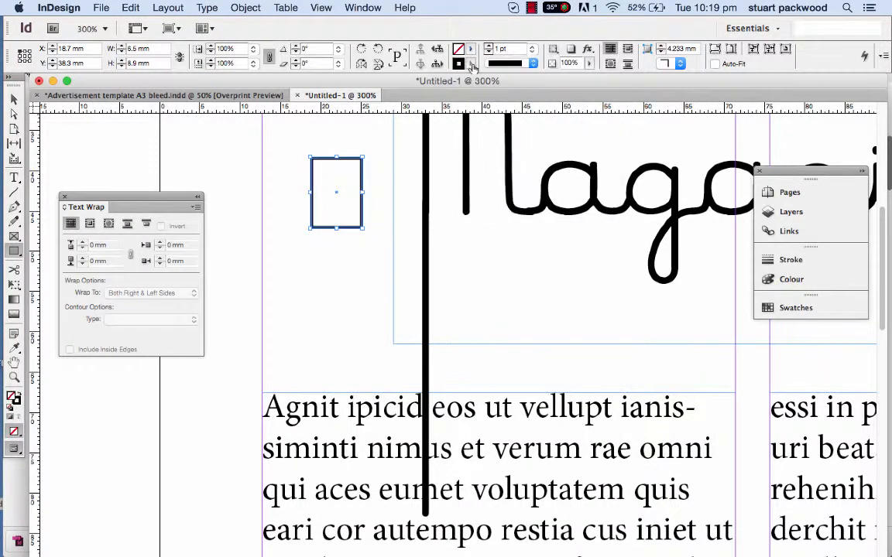
pyautogui.click(470, 64)
pyautogui.click(488, 93)
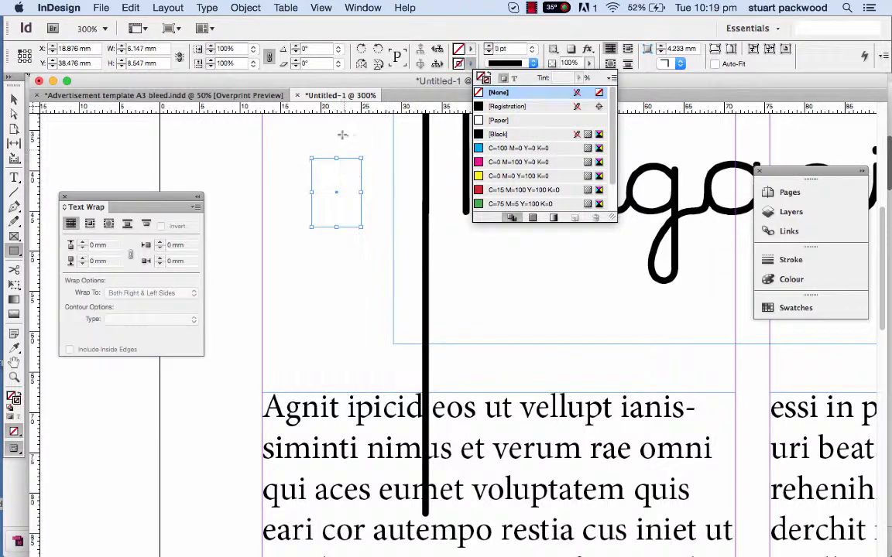
# Resize the invisible rectangle to about 5.3 × 19.9 mm and place it over the vertical line's lower end at about X 30.5, Y 64.9 mm
pyautogui.click(15, 101)
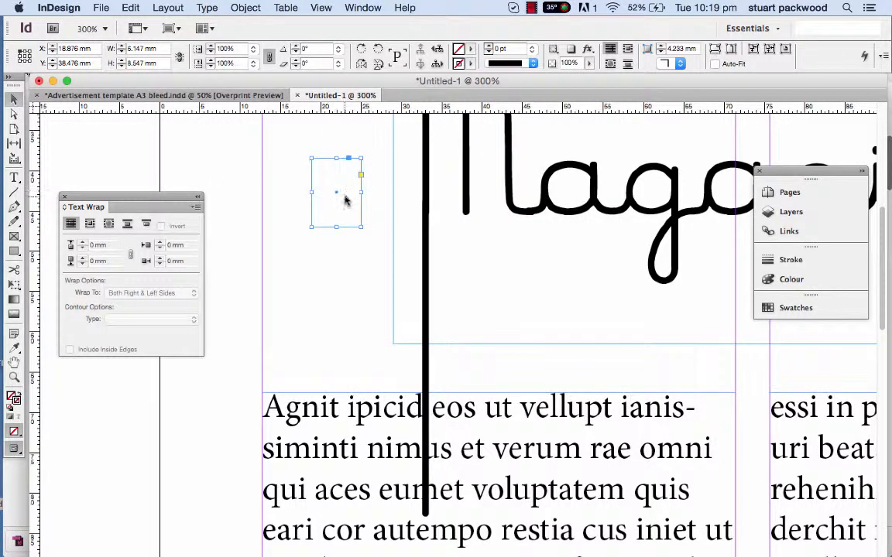
pyautogui.moveTo(336, 227); pyautogui.dragTo(341, 312)
pyautogui.moveTo(337, 237); pyautogui.dragTo(405, 448)
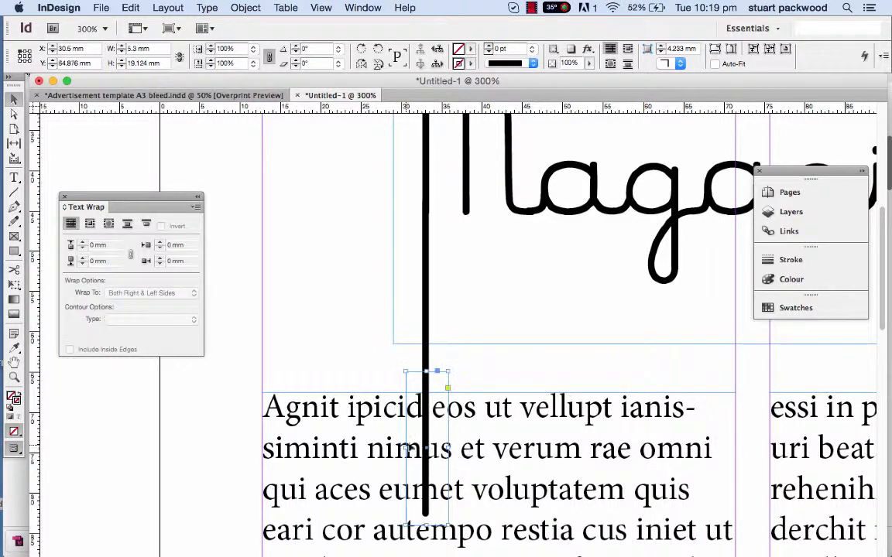
pyautogui.scroll(-3, 447, 410)
pyautogui.moveTo(448, 422); pyautogui.dragTo(448, 433)
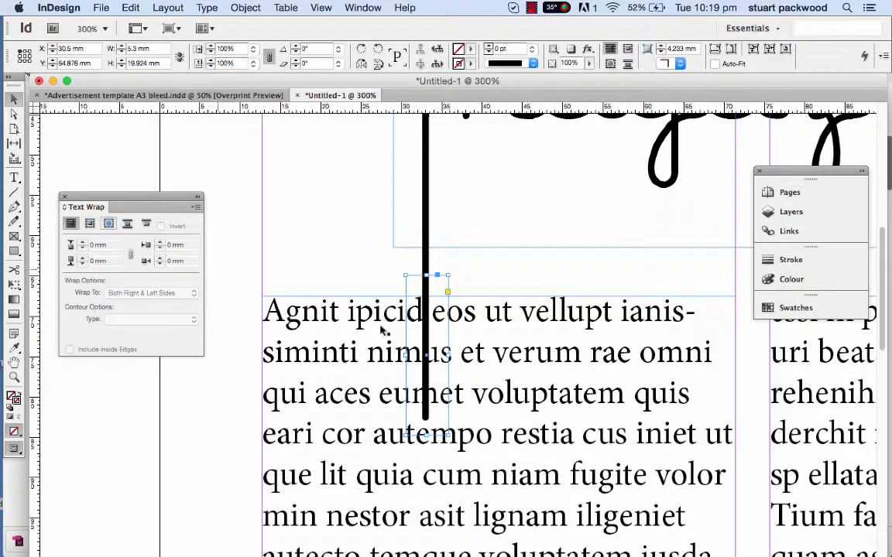
# Apply a bounding-box text wrap to the invisible rectangle, with 0 mm offsets on both right and left sides
pyautogui.click(90, 223)
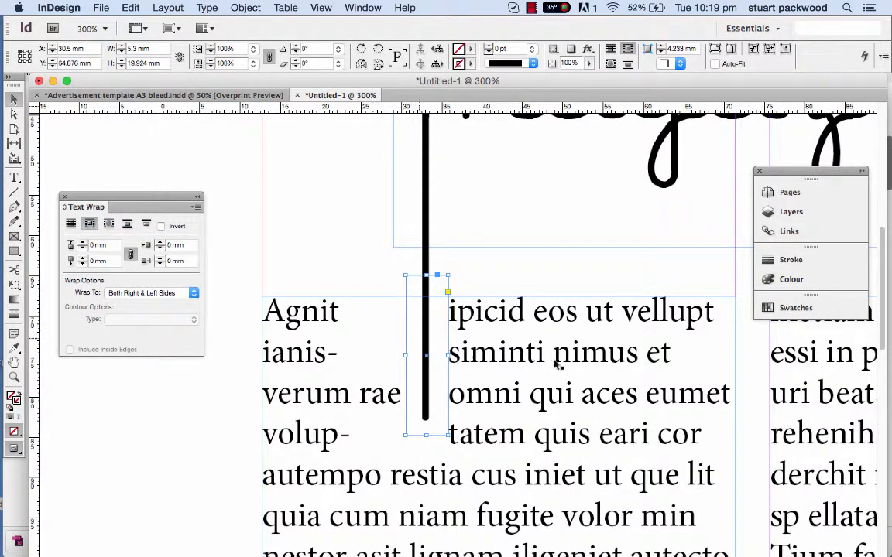
pyautogui.scroll(-1, 579, 397)
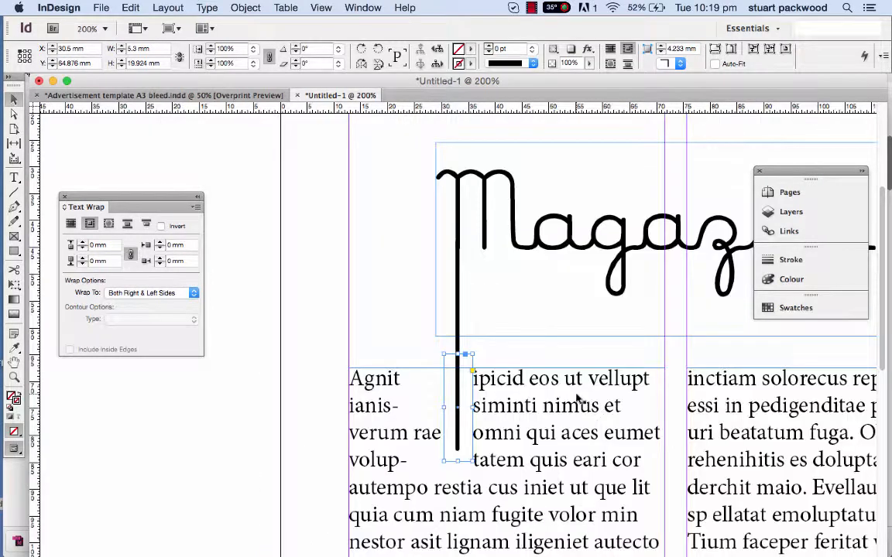
pyautogui.scroll(-3, 404, 315)
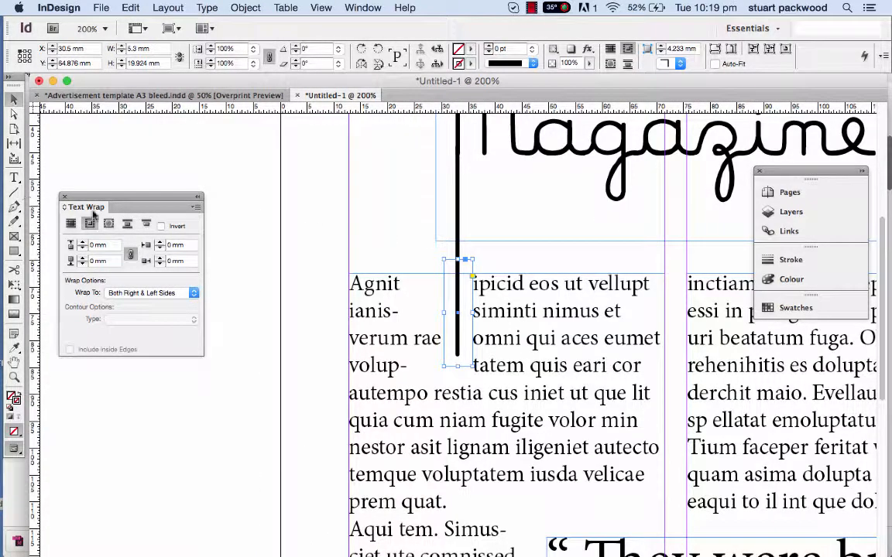
# Select all the threaded body text and turn off hyphenation
pyautogui.click(552, 395)
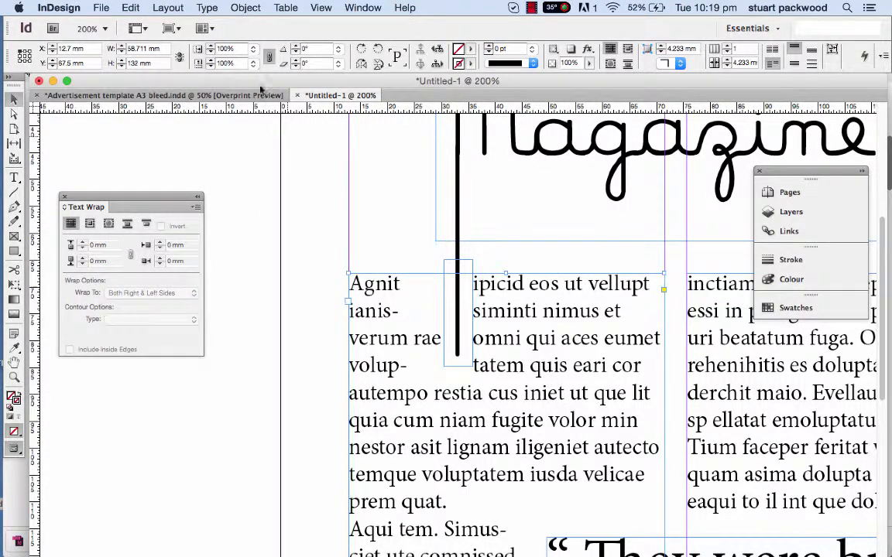
pyautogui.doubleClick(553, 368)
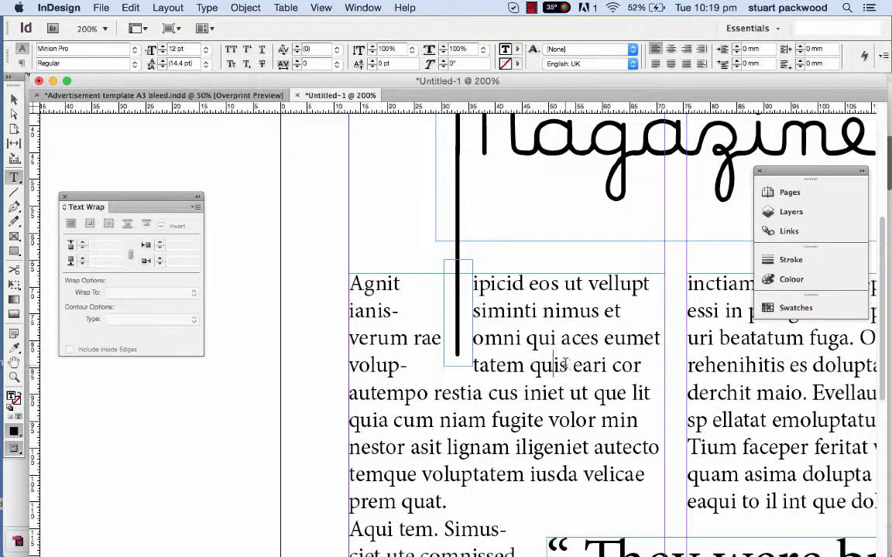
pyautogui.press('super+a')
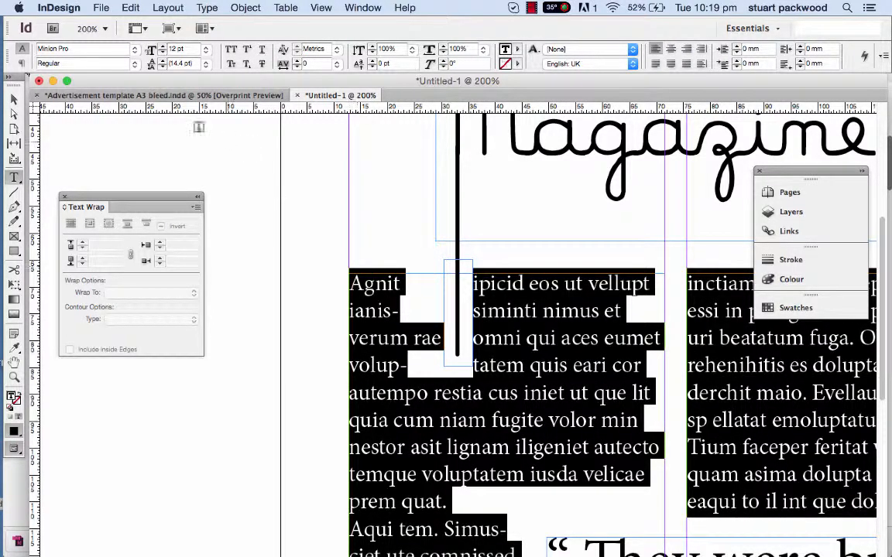
pyautogui.click(22, 63)
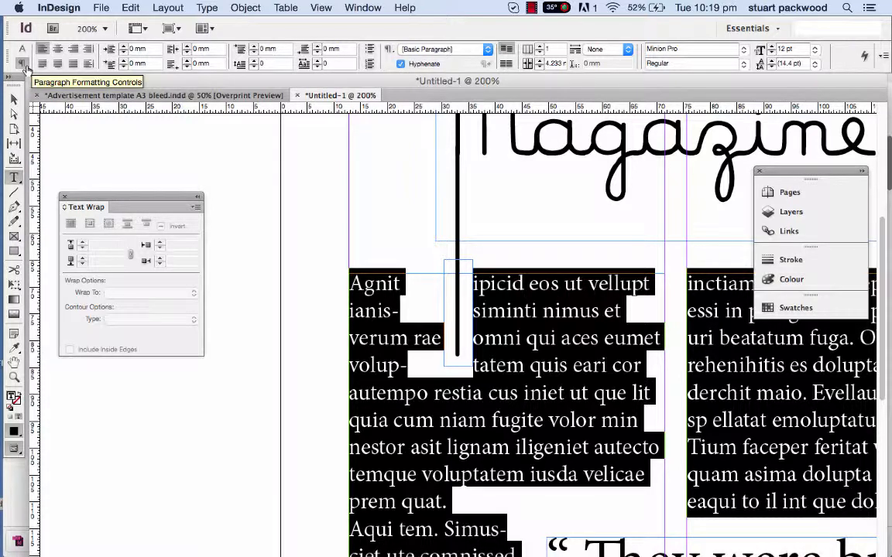
pyautogui.click(400, 64)
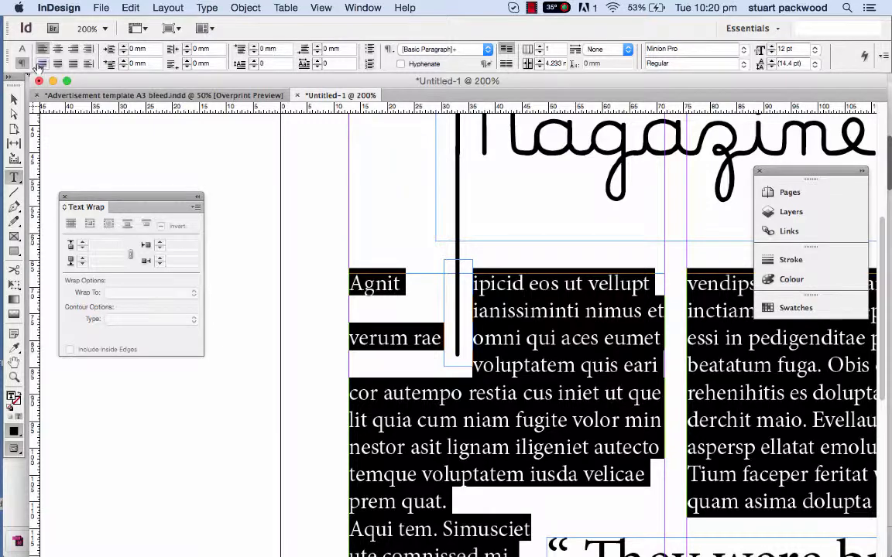
pyautogui.scroll(-5, 414, 291)
pyautogui.scroll(3, 411, 269)
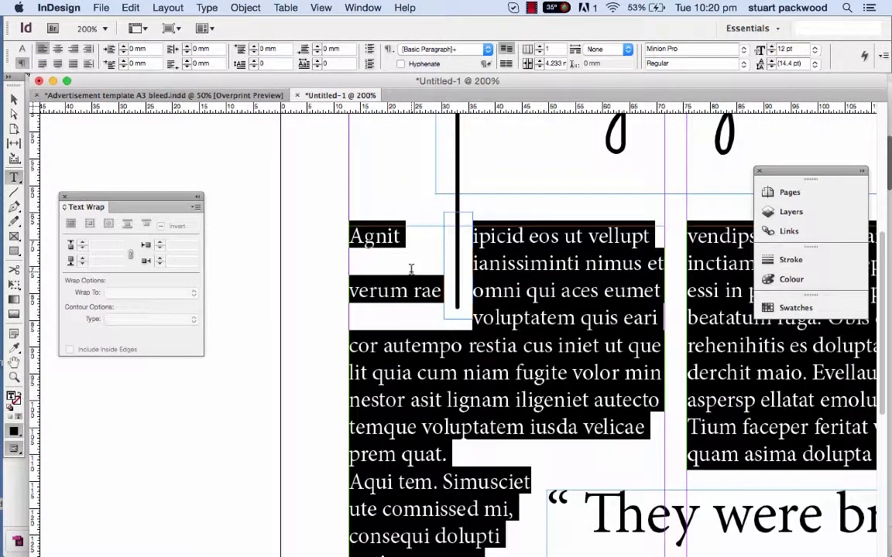
# Enlarge the initial letter A of the first text column to 32 pt
pyautogui.click(368, 242)
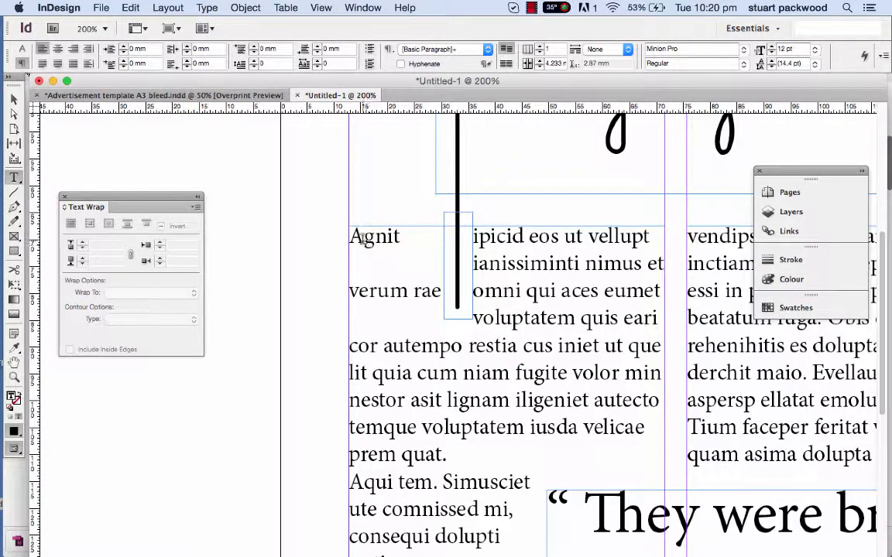
pyautogui.keyDown('shift'); pyautogui.click(345, 236); pyautogui.keyUp('shift')
pyautogui.click(23, 49)
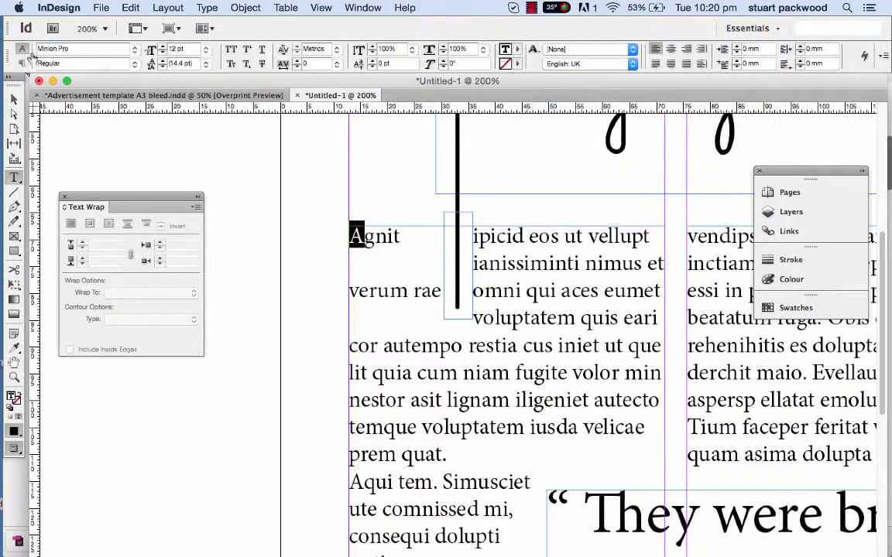
pyautogui.click(162, 48)
pyautogui.click(162, 48)
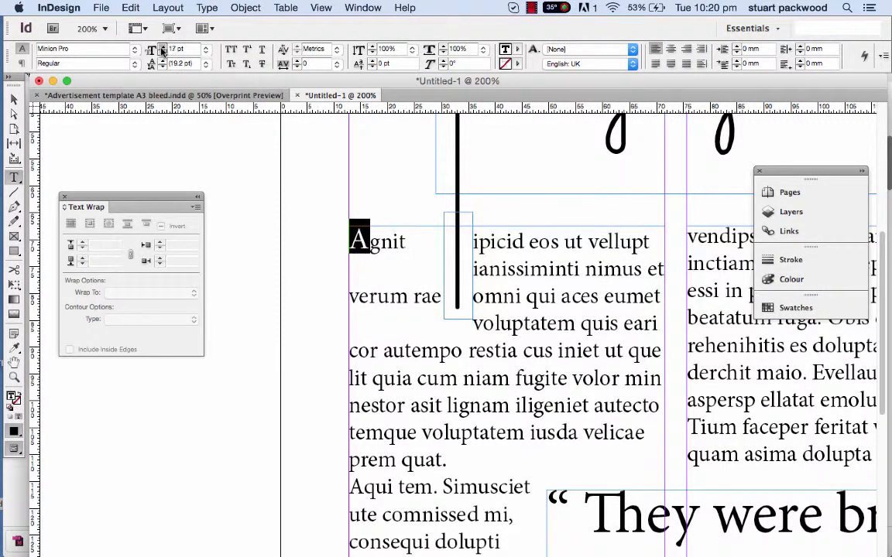
pyautogui.click(162, 48)
pyautogui.click(163, 48)
pyautogui.click(162, 48)
pyautogui.click(162, 48)
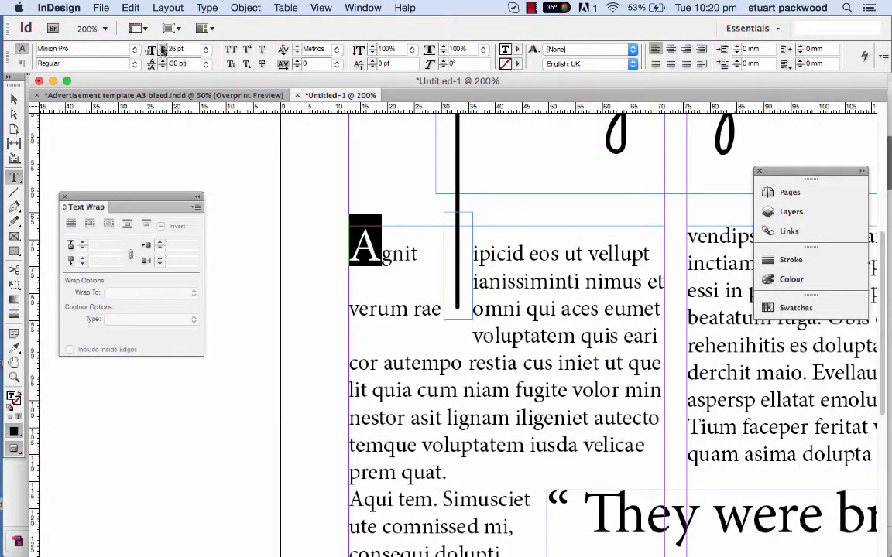
pyautogui.click(162, 48)
pyautogui.click(163, 48)
pyautogui.click(162, 48)
pyautogui.click(163, 48)
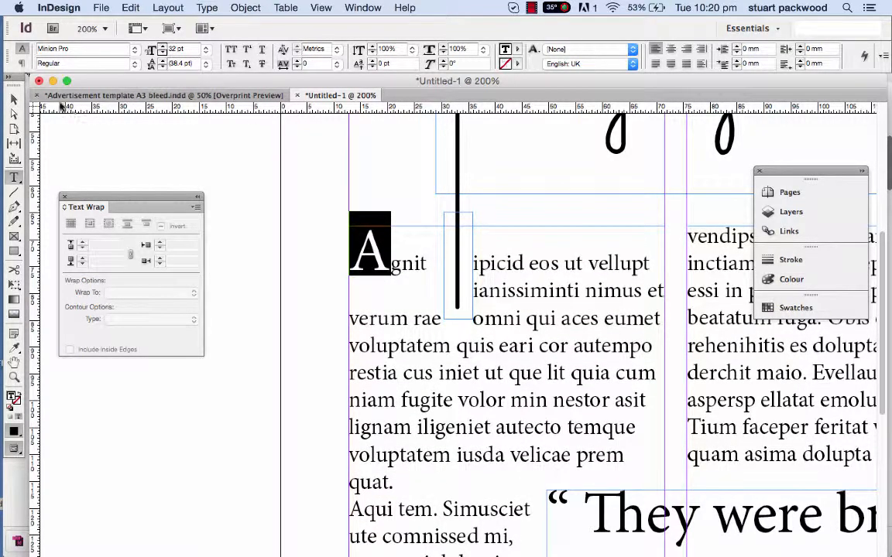
pyautogui.press('Escape')
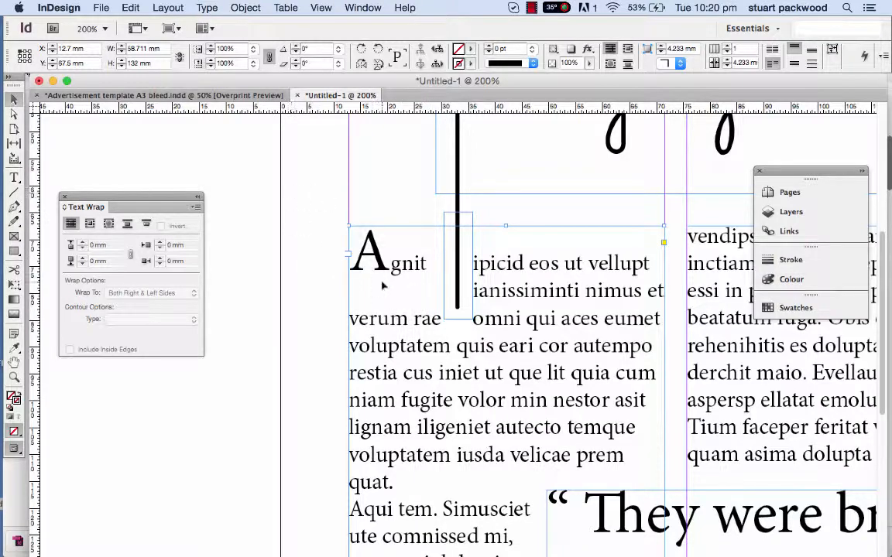
# Examine the page layout at 75% zoom, from the headline to the bottom of the three text columns
pyautogui.press('super+minus')
pyautogui.press('super+minus')
pyautogui.press('super+minus')
pyautogui.press('super+minus')
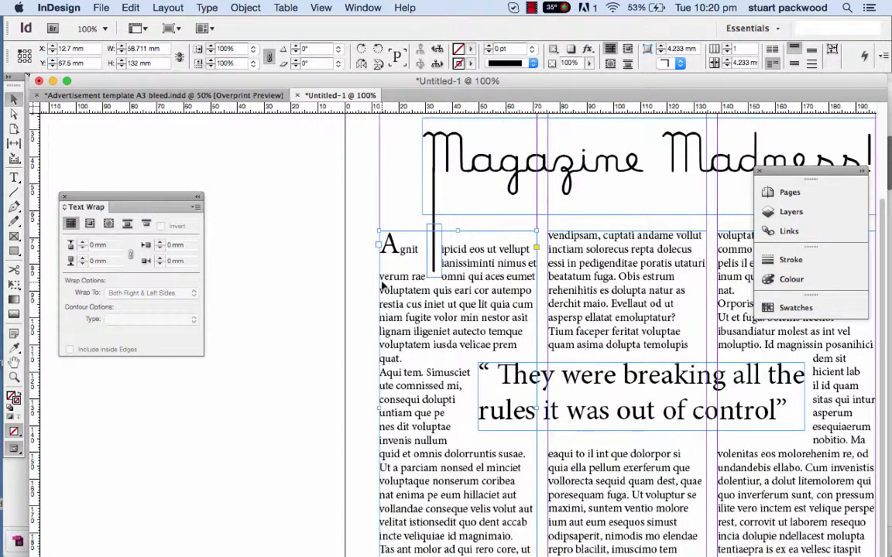
pyautogui.scroll(-3, 261, 194)
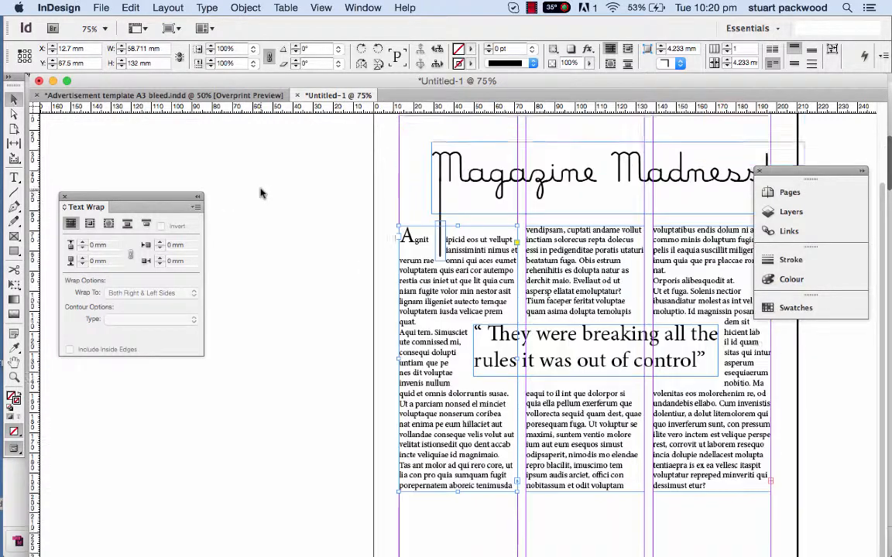
pyautogui.scroll(3, 261, 194)
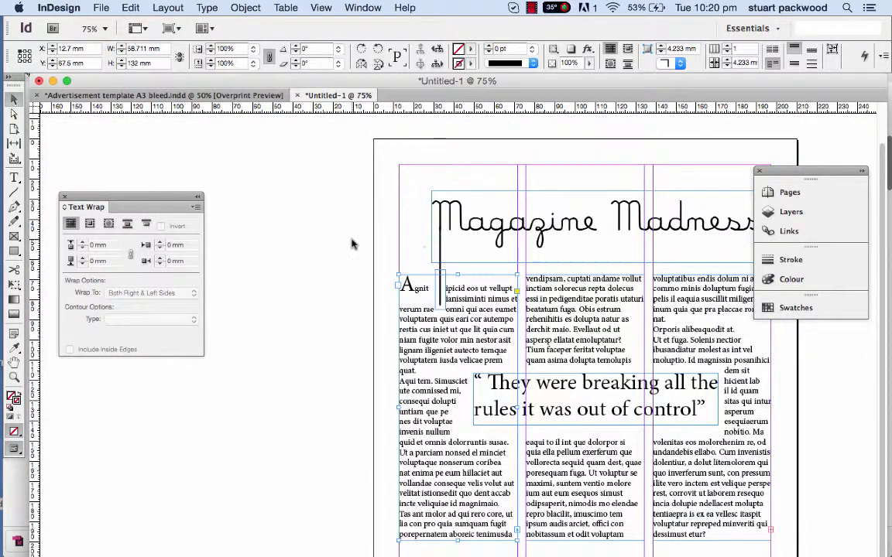
pyautogui.scroll(-6, 353, 244)
pyautogui.scroll(-1, 353, 243)
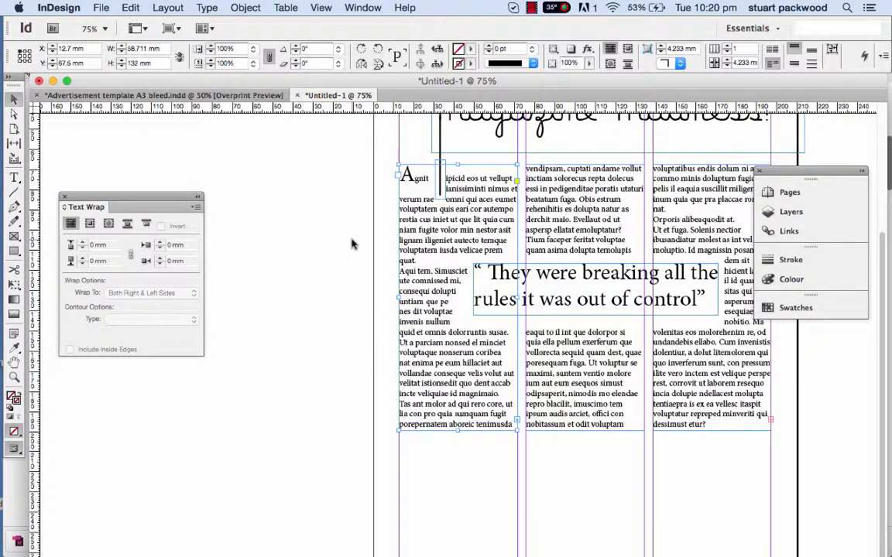